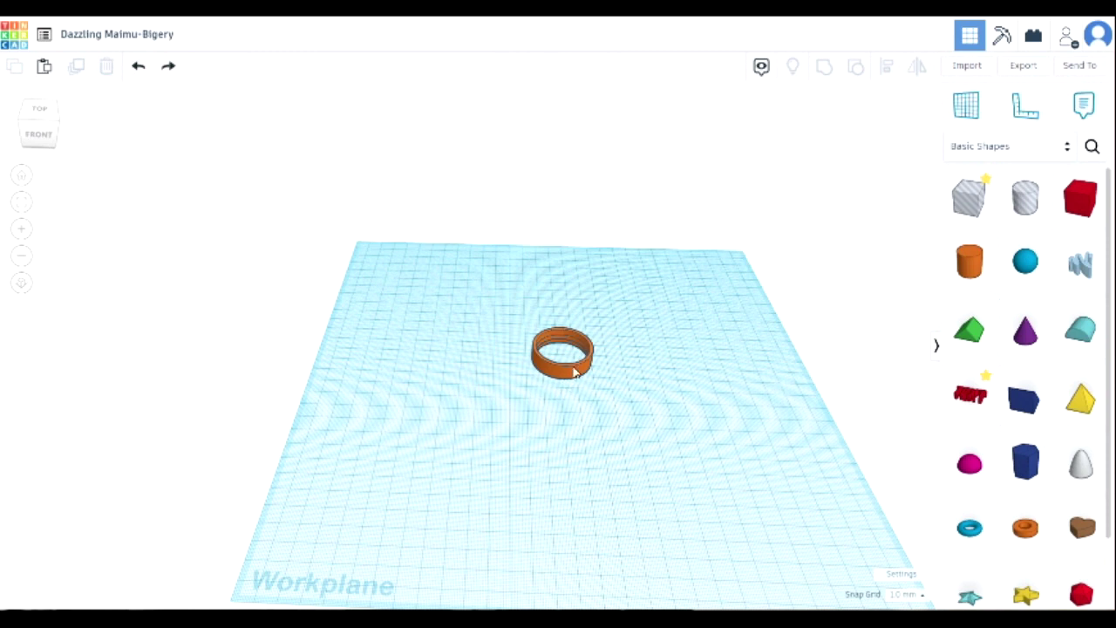
# Step: Move the orange ring to the workplane's upper-left, deselect it, and zoom to inspect it
pyautogui.moveTo(573, 371); pyautogui.dragTo(450, 339)
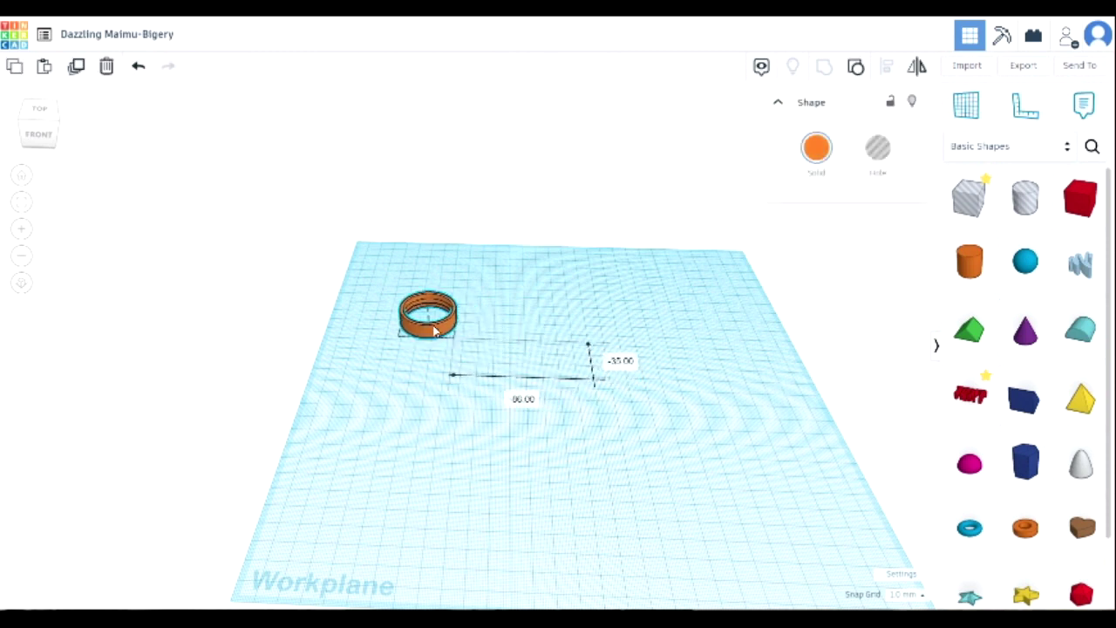
pyautogui.click(570, 410)
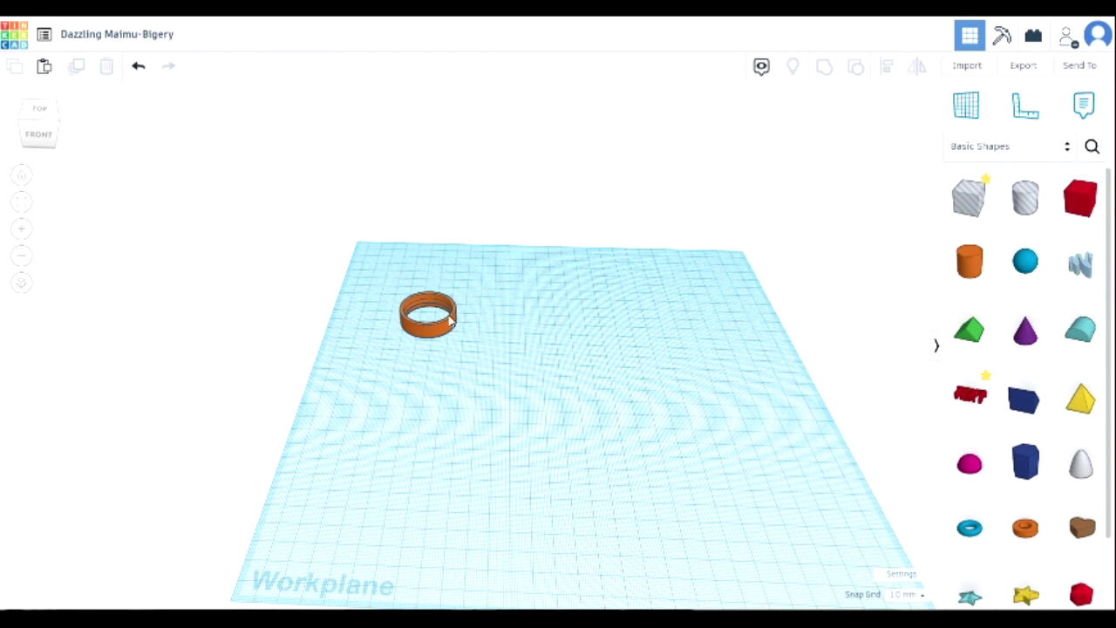
pyautogui.scroll(3, 463, 322)
pyautogui.scroll(5, 456, 341)
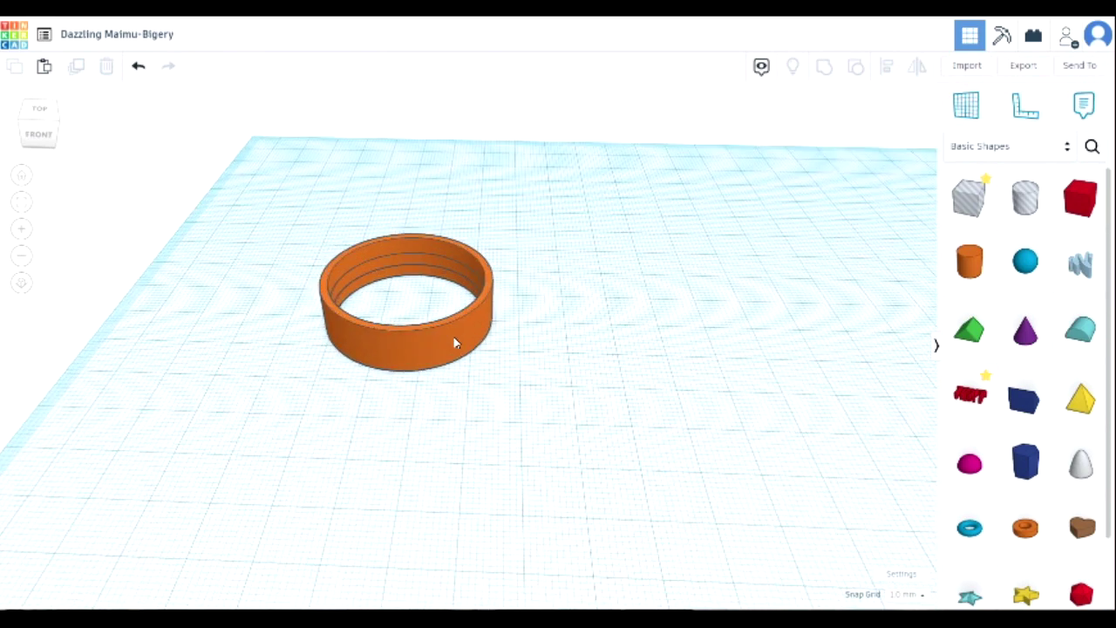
pyautogui.scroll(-3, 454, 343)
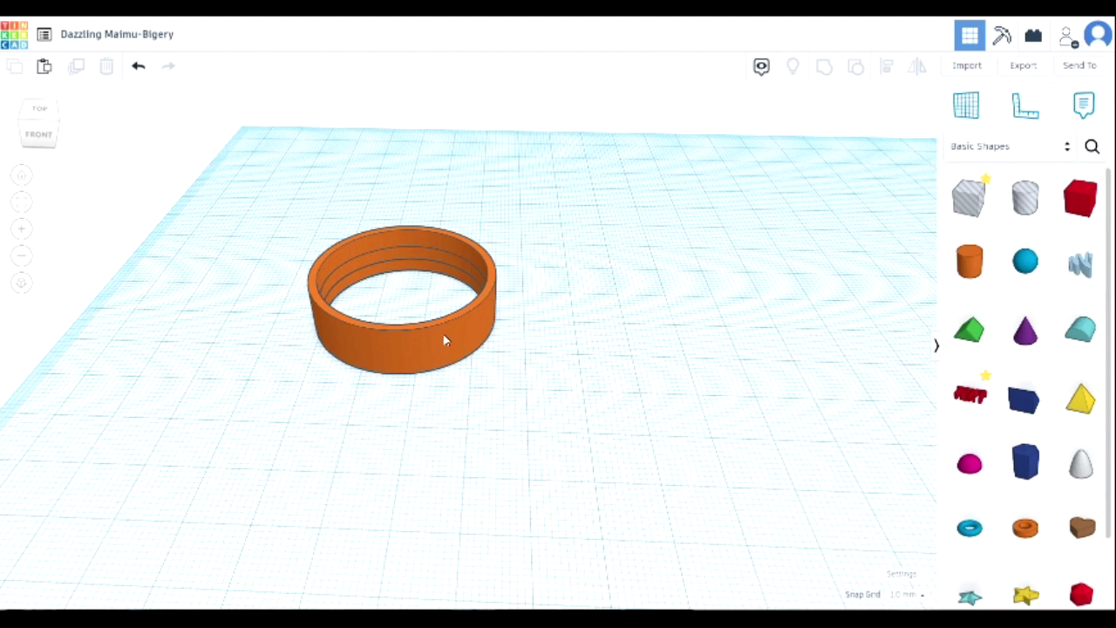
pyautogui.scroll(-5, 593, 384)
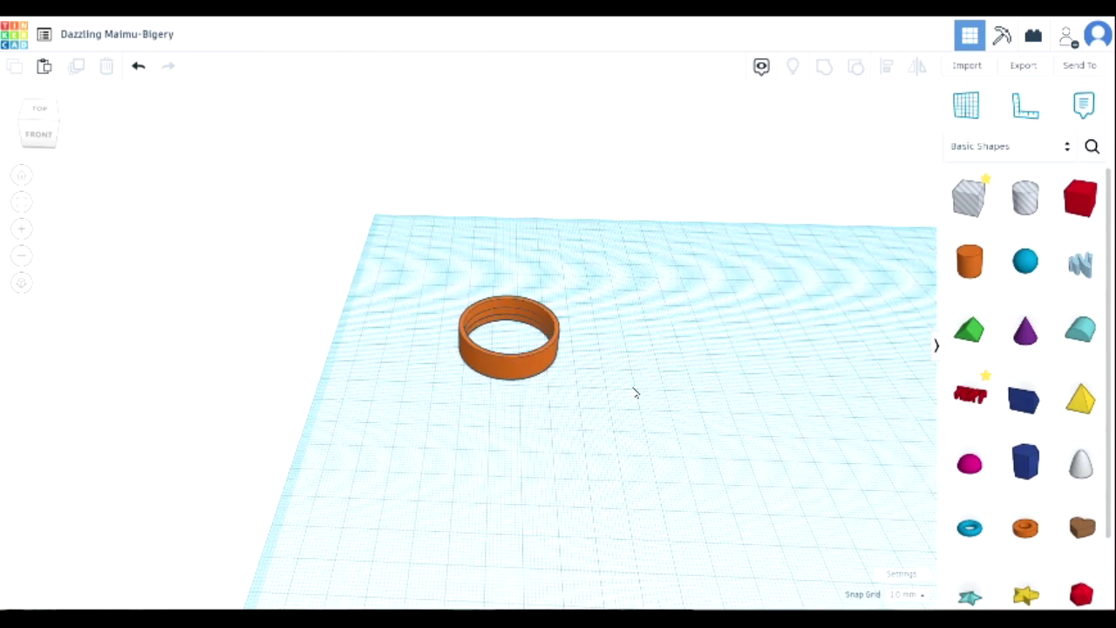
pyautogui.click(23, 176)
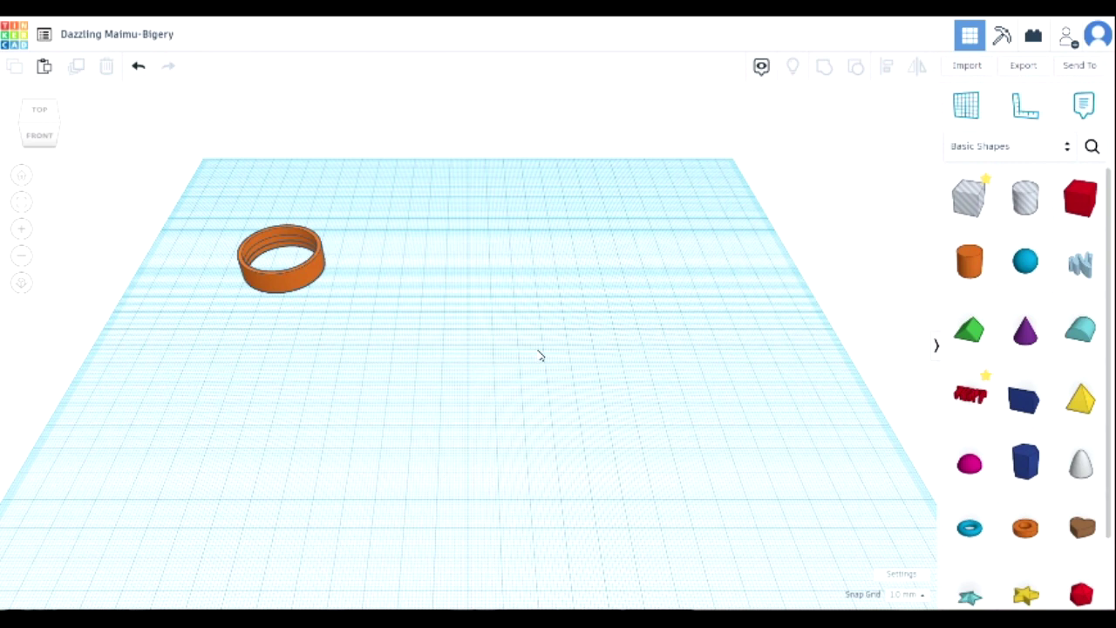
# Step: Search shapes for 'thread' and drop the ISO metric thread onto the workplane beside the ring
pyautogui.click(1091, 148)
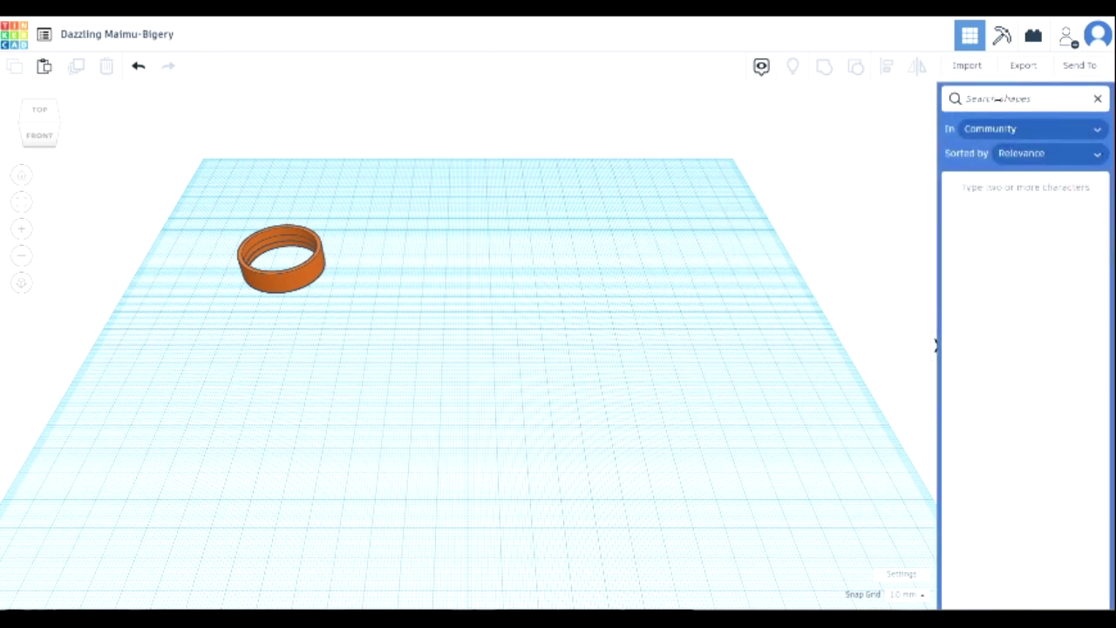
pyautogui.write('thread')
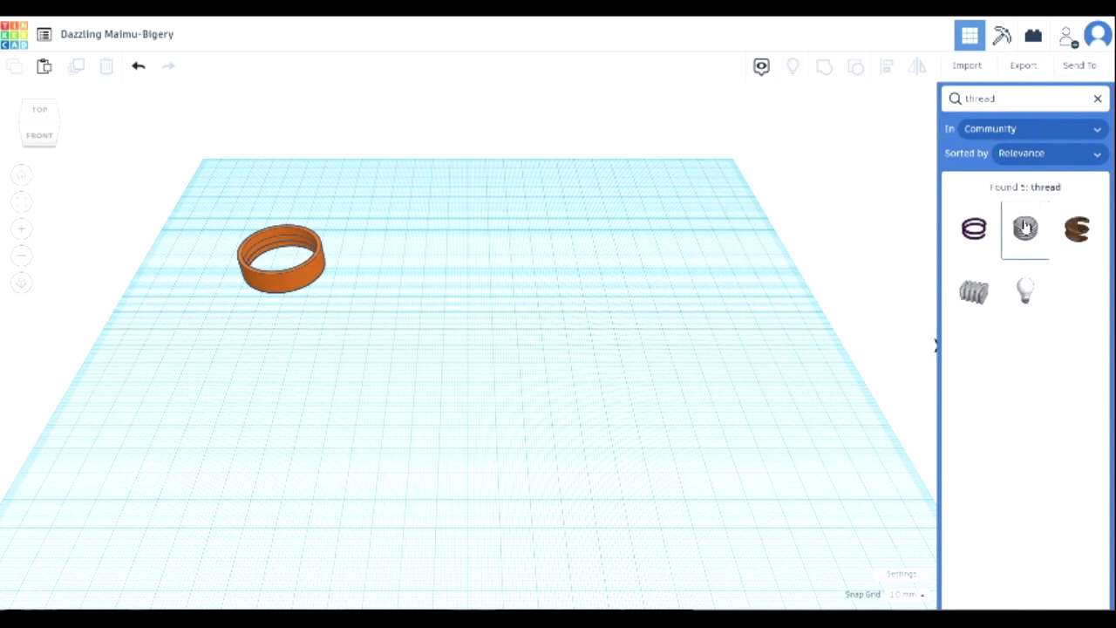
pyautogui.moveTo(1030, 231); pyautogui.dragTo(487, 318)
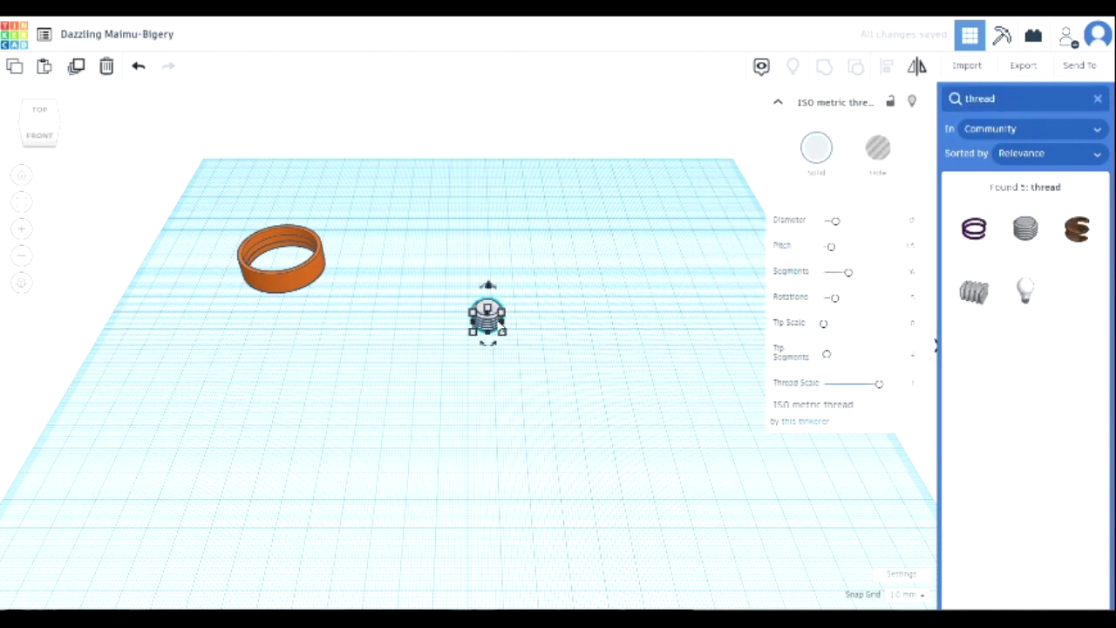
pyautogui.click(1098, 99)
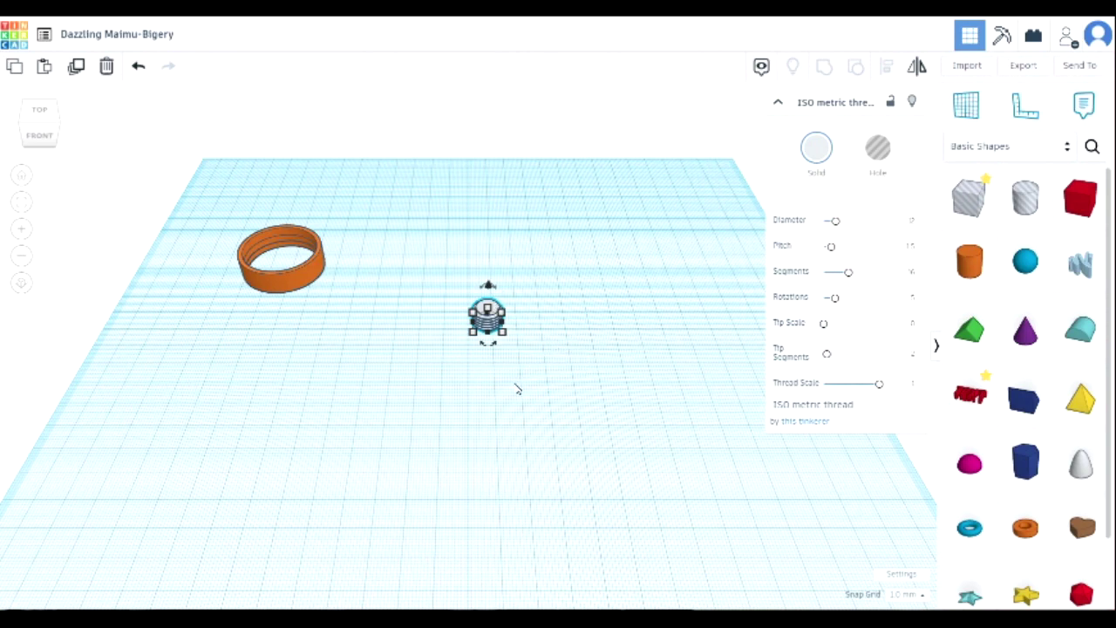
pyautogui.scroll(4, 514, 353)
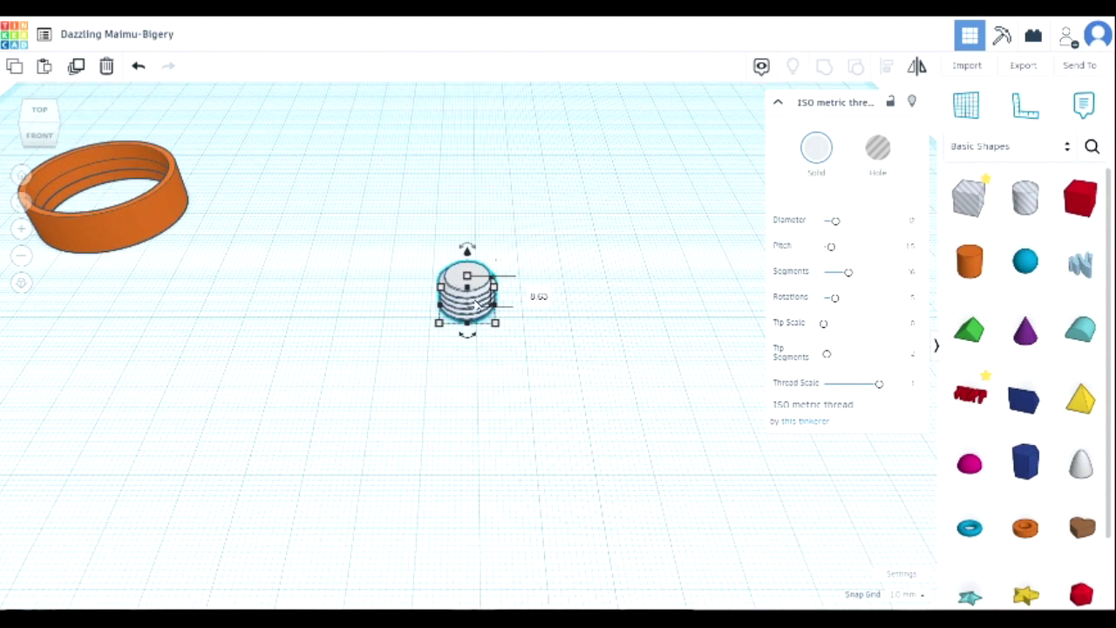
pyautogui.moveTo(495, 322); pyautogui.dragTo(533, 359)
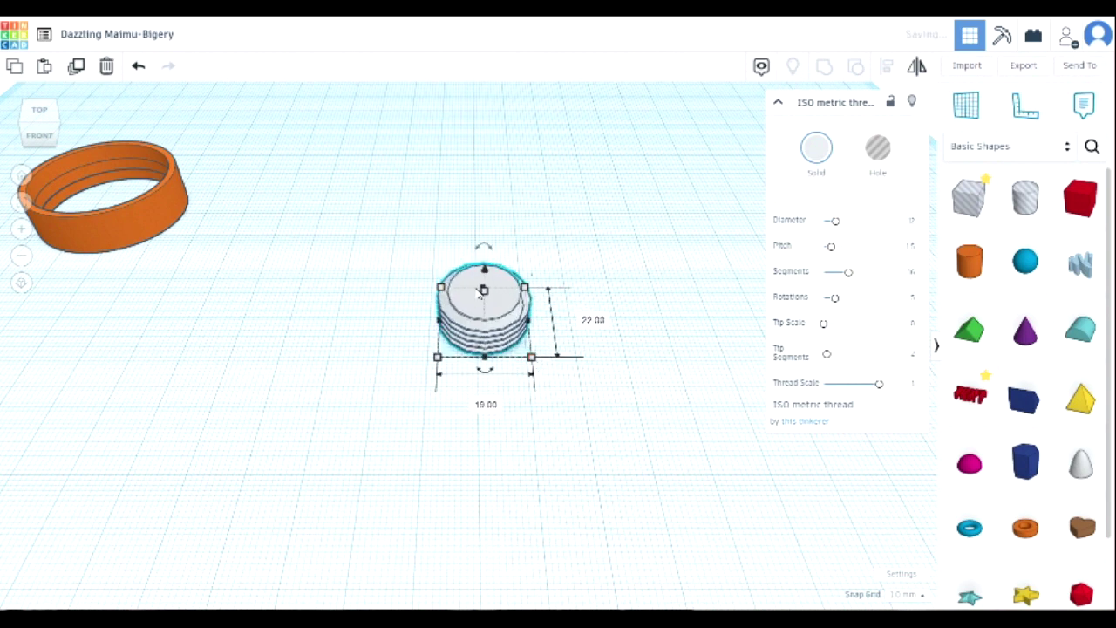
pyautogui.moveTo(484, 289); pyautogui.dragTo(485, 247)
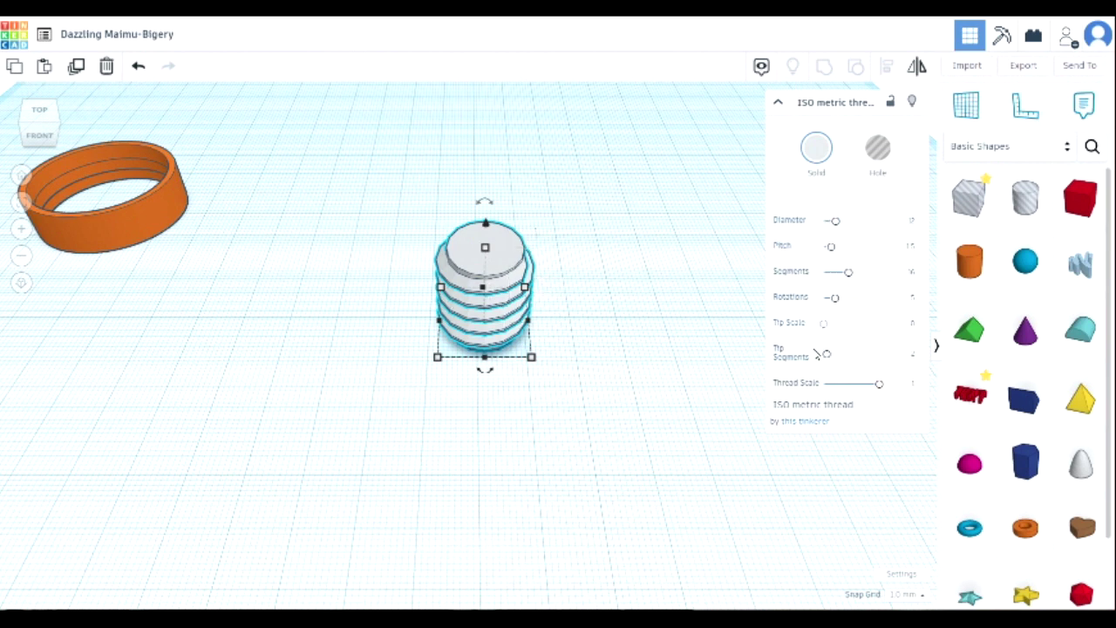
pyautogui.click(140, 70)
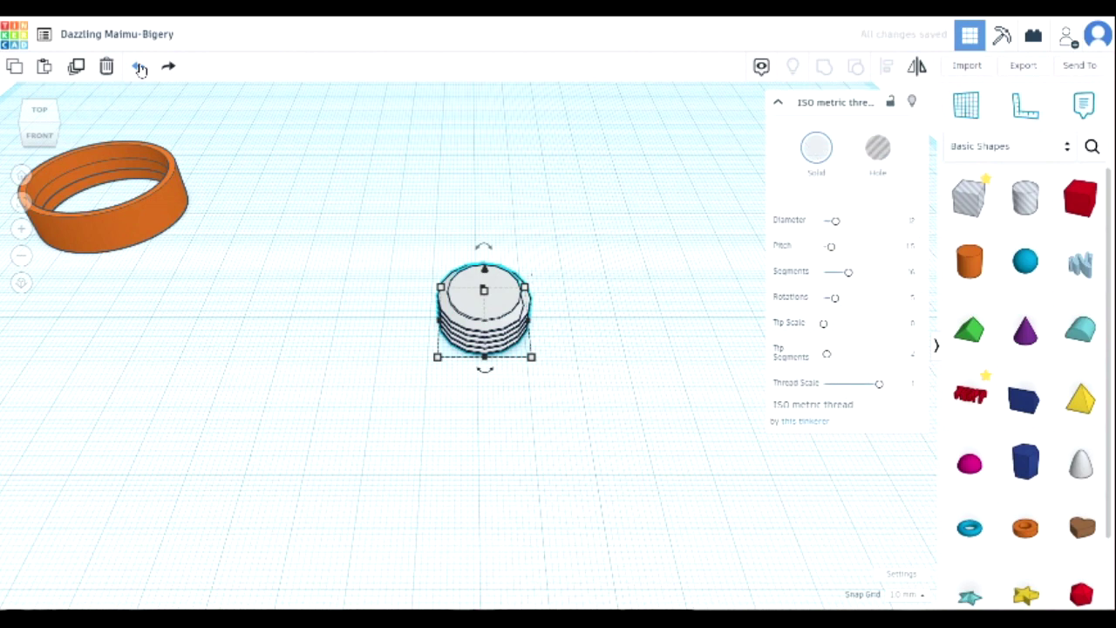
pyautogui.click(139, 70)
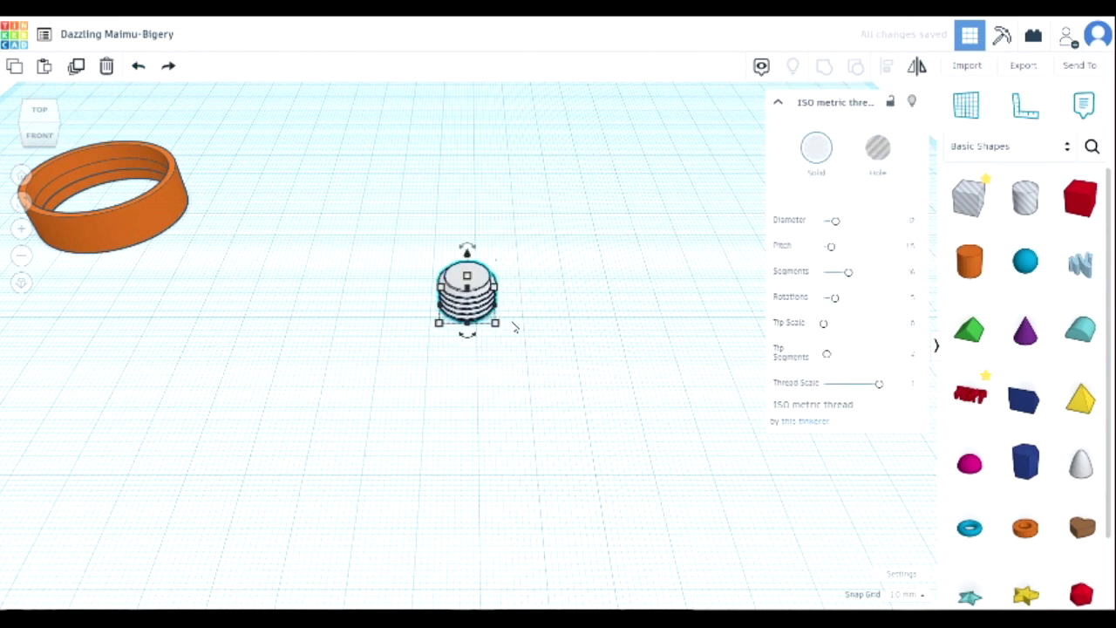
pyautogui.scroll(3, 515, 321)
pyautogui.scroll(-2, 515, 326)
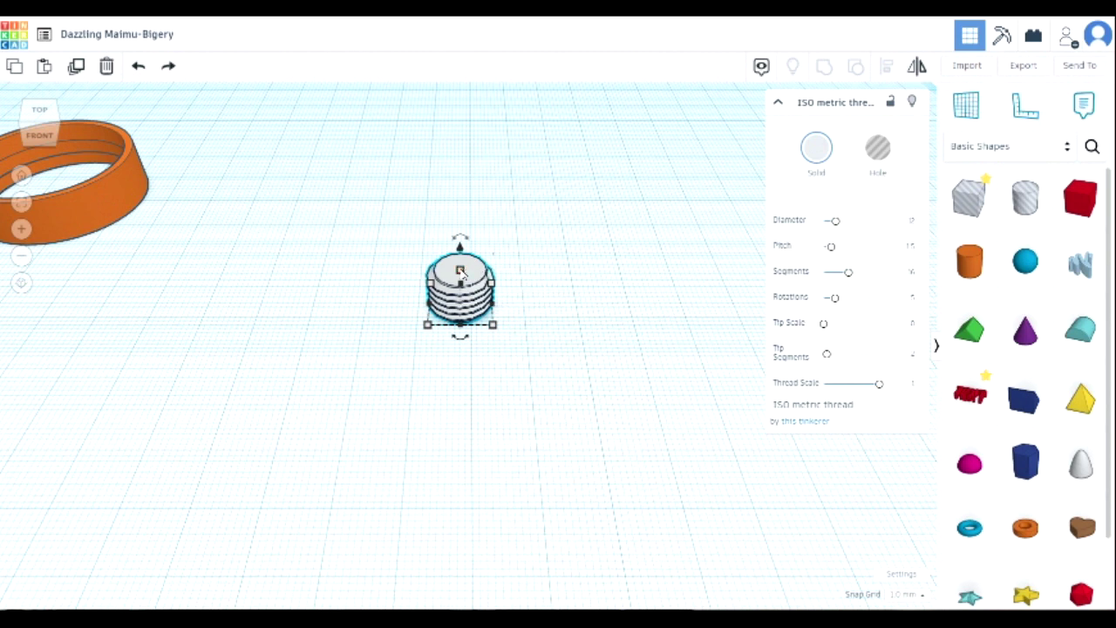
pyautogui.moveTo(461, 271); pyautogui.dragTo(458, 208)
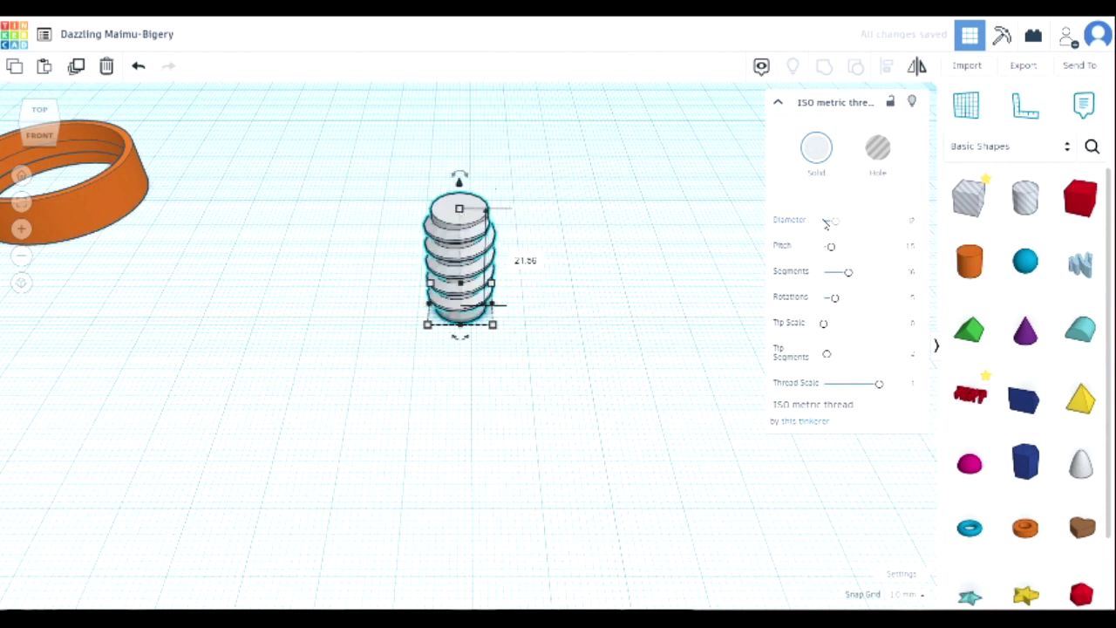
pyautogui.click(138, 68)
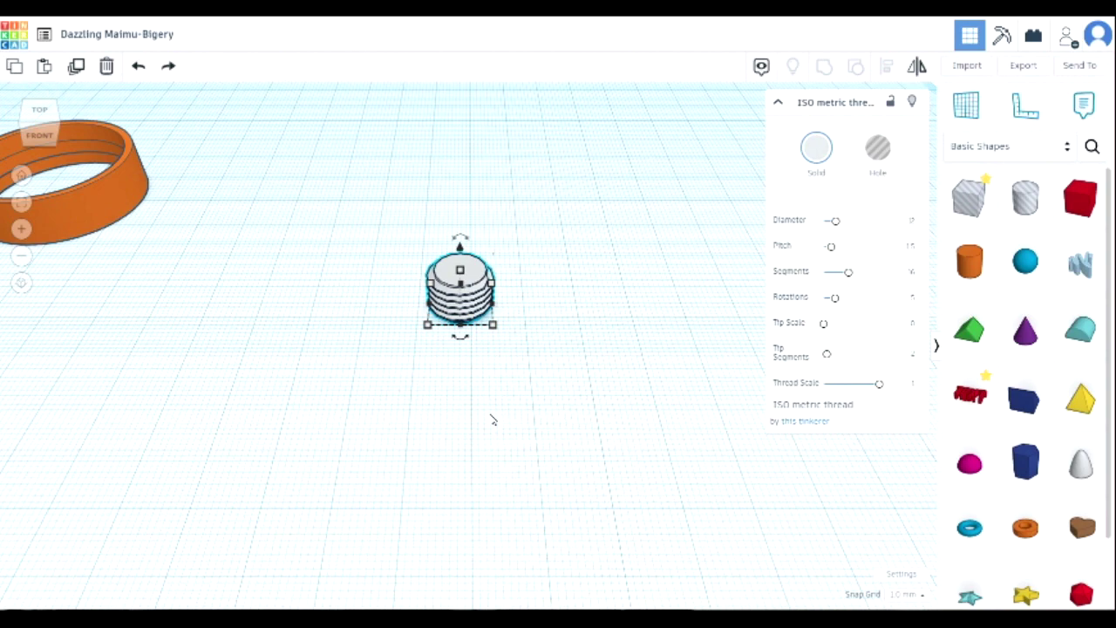
pyautogui.click(76, 209)
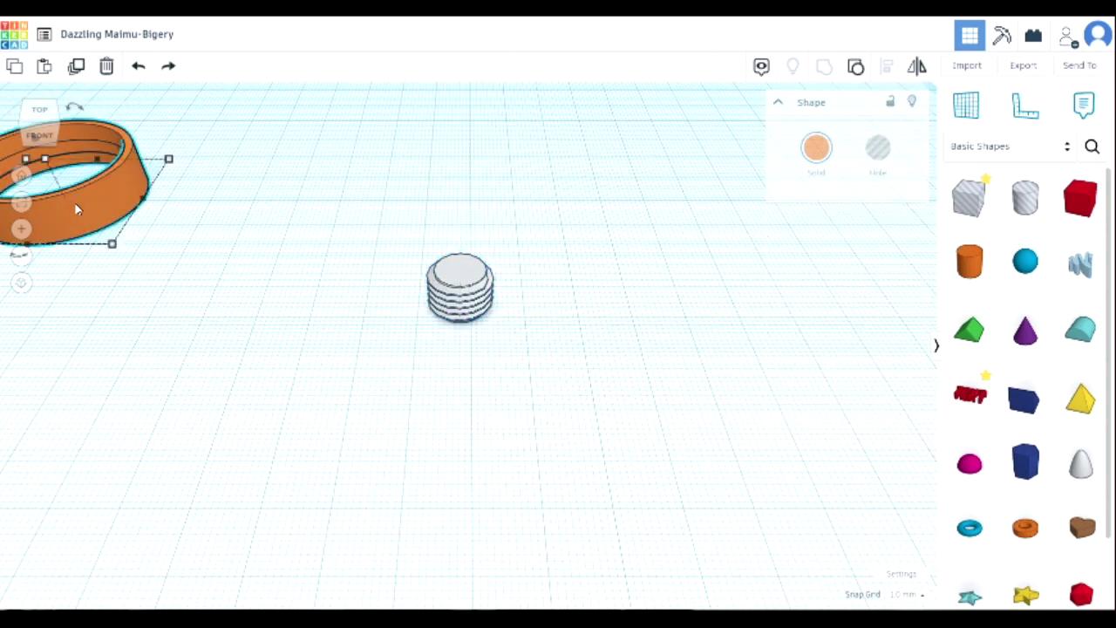
pyautogui.press('f')
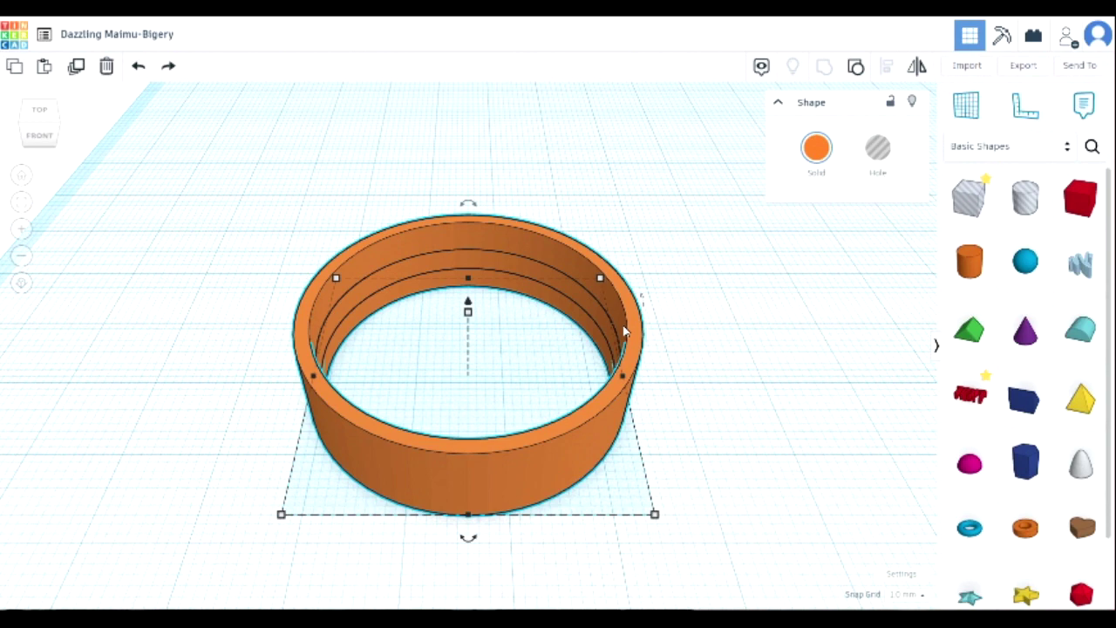
pyautogui.scroll(-5, 787, 334)
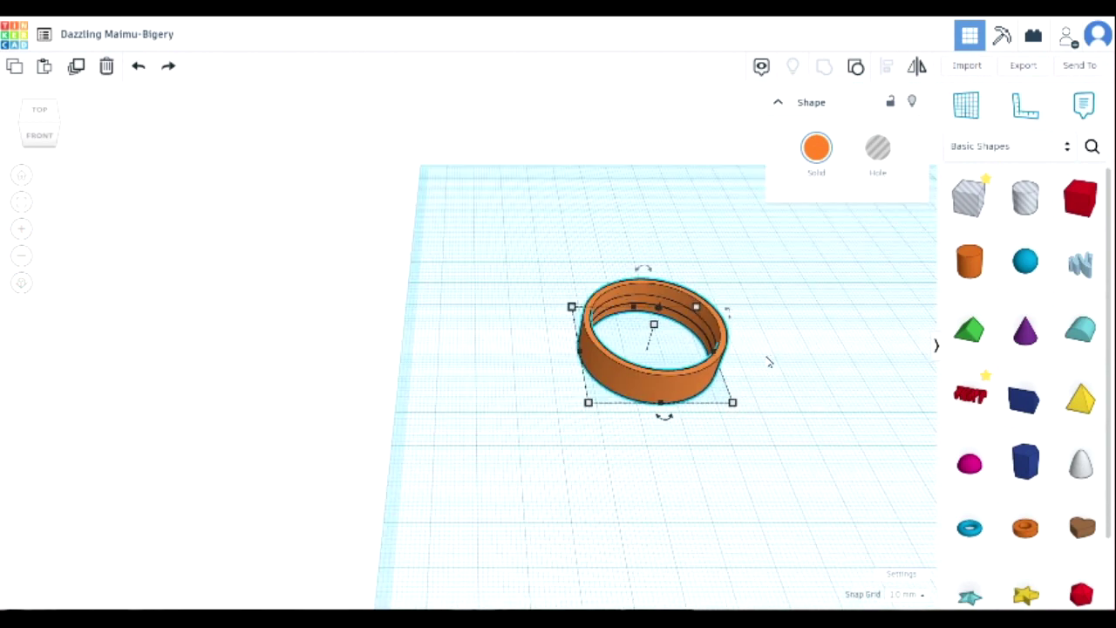
pyautogui.click(22, 198)
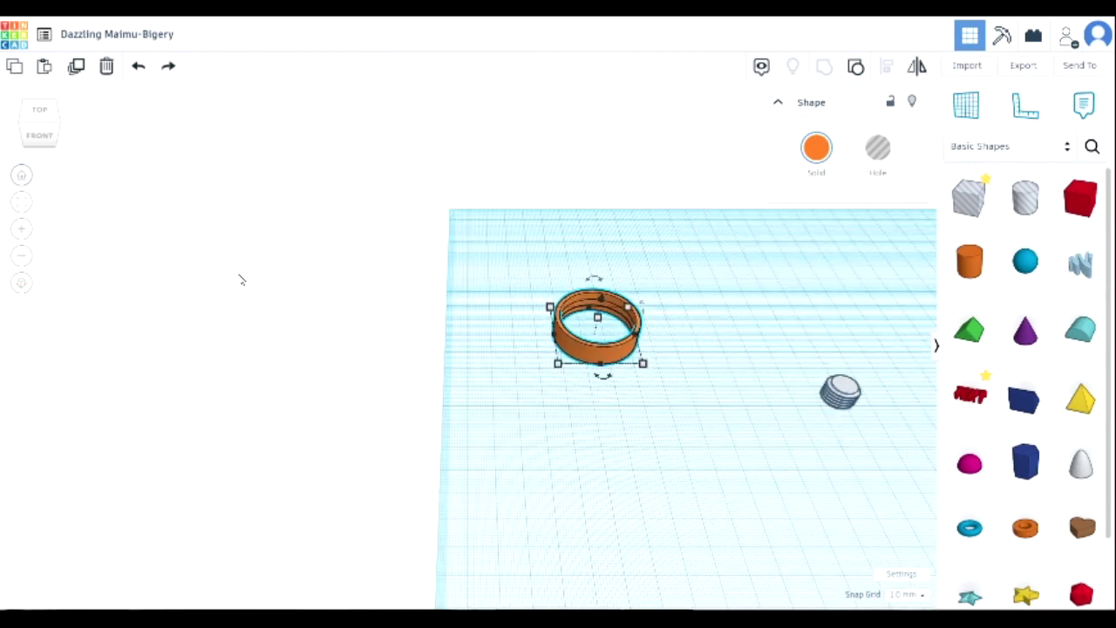
pyautogui.scroll(5, 491, 318)
pyautogui.scroll(2, 491, 321)
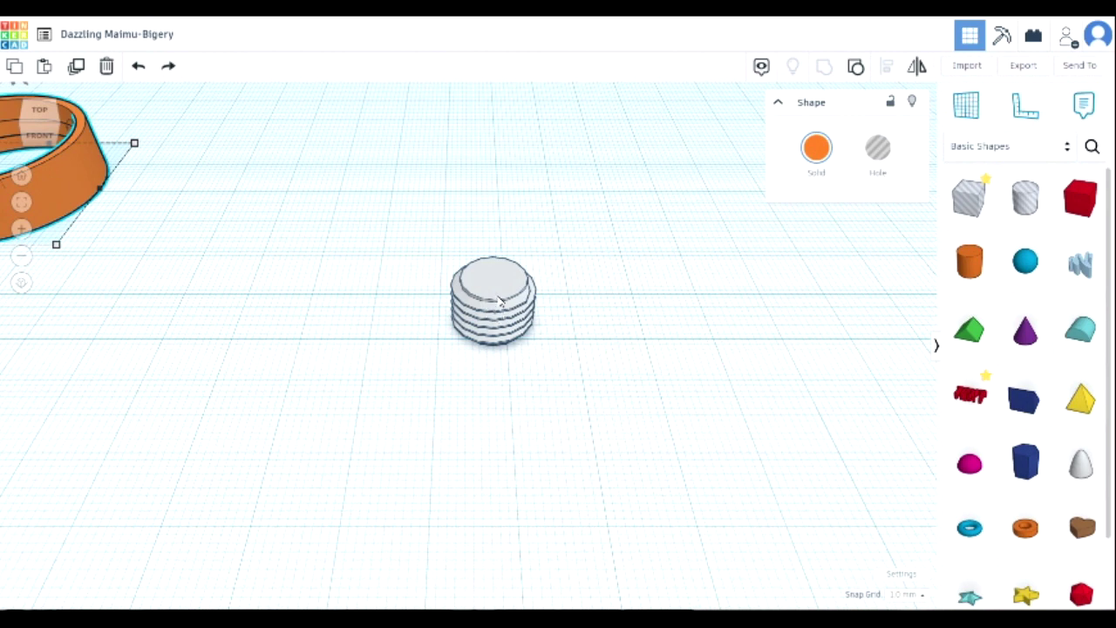
# Step: Select the thread and enter 4 as its Diameter, widening it into a disc
pyautogui.click(499, 299)
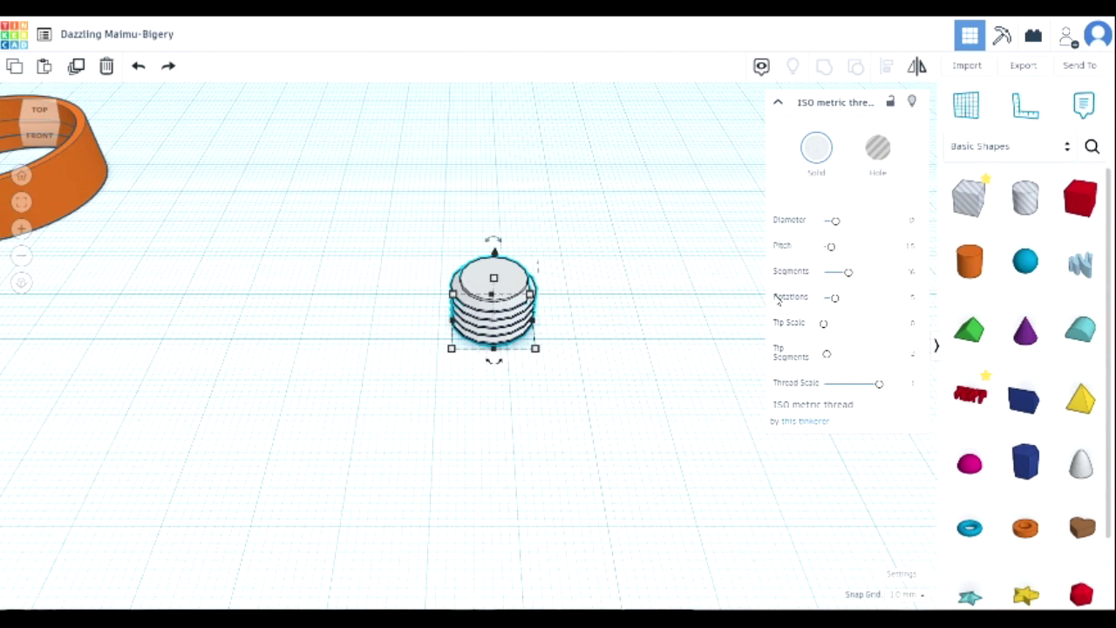
pyautogui.click(912, 222)
pyautogui.write('4')
pyautogui.press('Return')
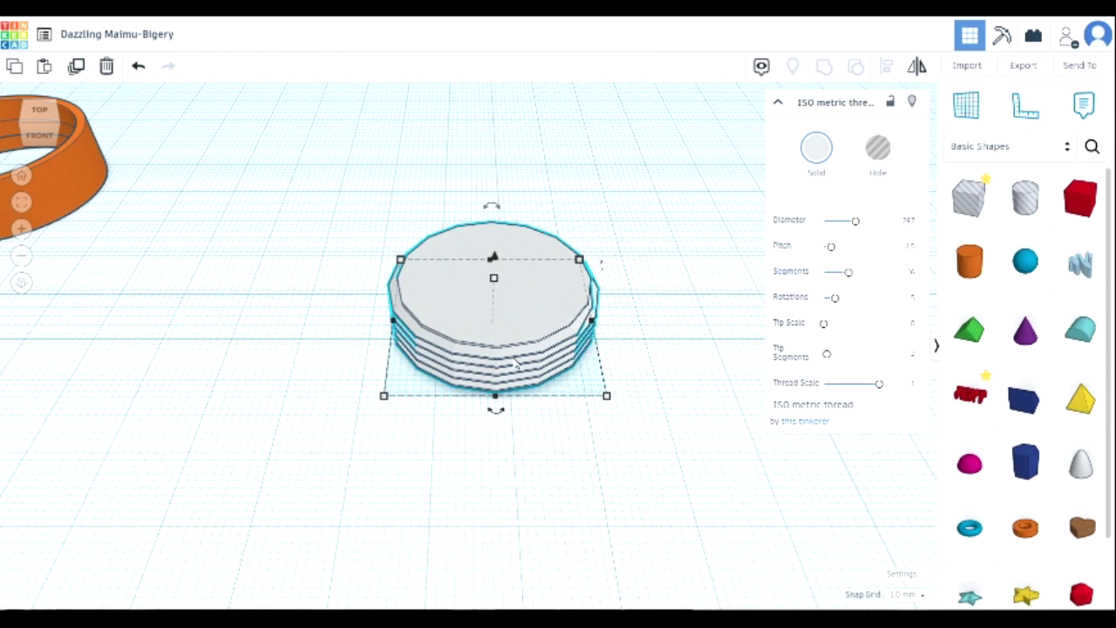
# Step: Raise the thread's Segments count so the disc outline becomes smoothly round
pyautogui.moveTo(850, 274); pyautogui.dragTo(878, 272)
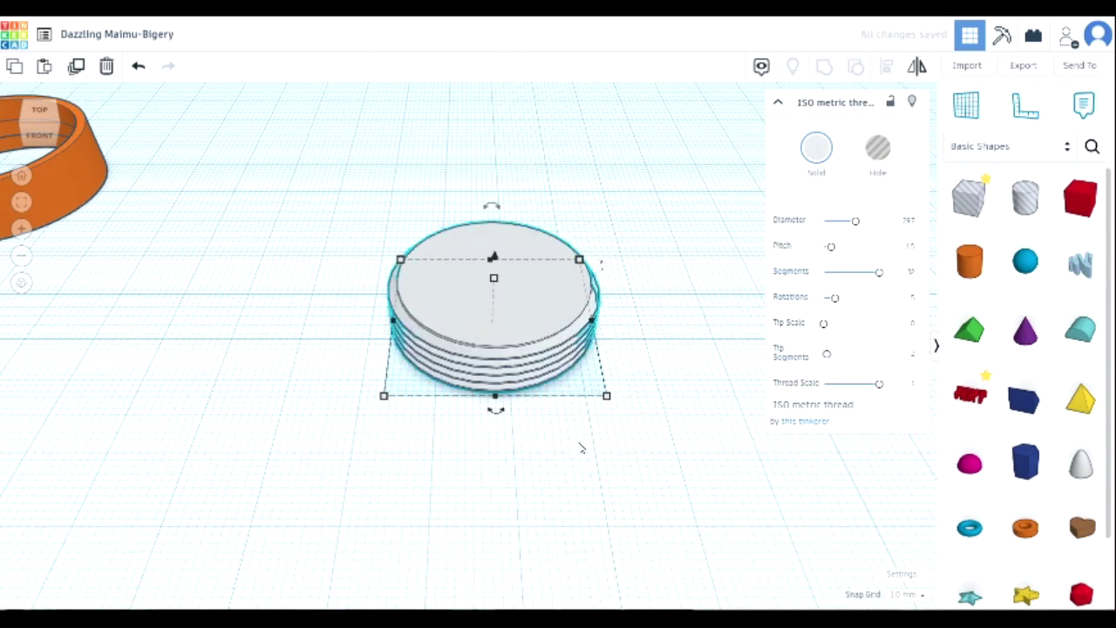
pyautogui.click(581, 447)
pyautogui.moveTo(576, 444); pyautogui.dragTo(529, 461, button='right')
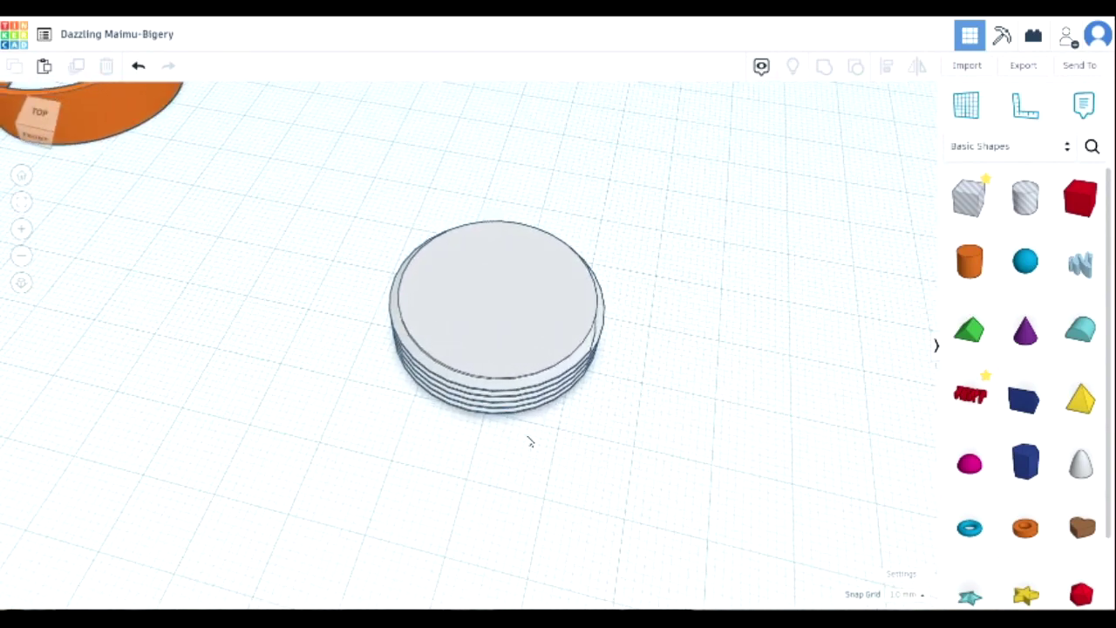
pyautogui.click(532, 380)
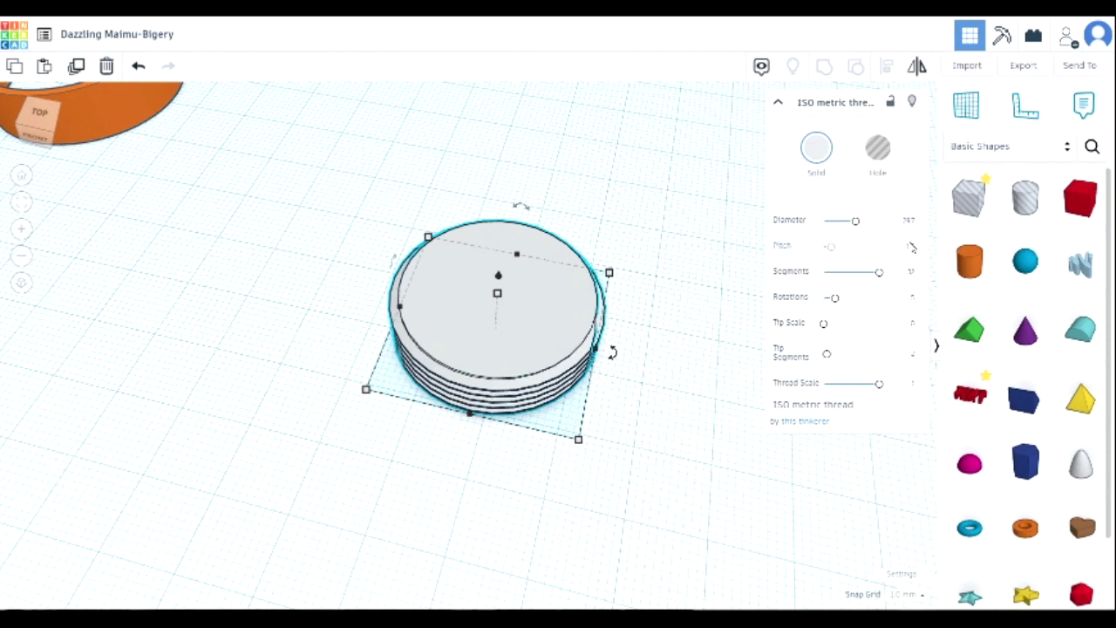
# Step: Set the thread's Pitch to 1
pyautogui.click(911, 247)
pyautogui.write('1')
pyautogui.press('Return')
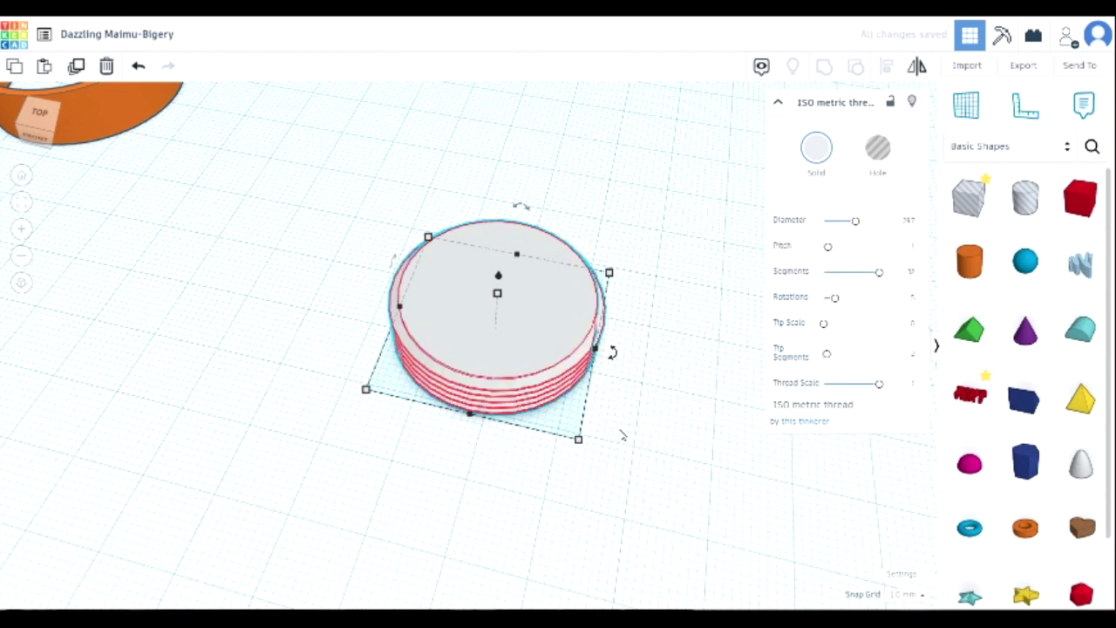
# Step: Adjust the Rotations slider until the thread has 6 turns
pyautogui.moveTo(621, 435); pyautogui.dragTo(496, 310, button='right')
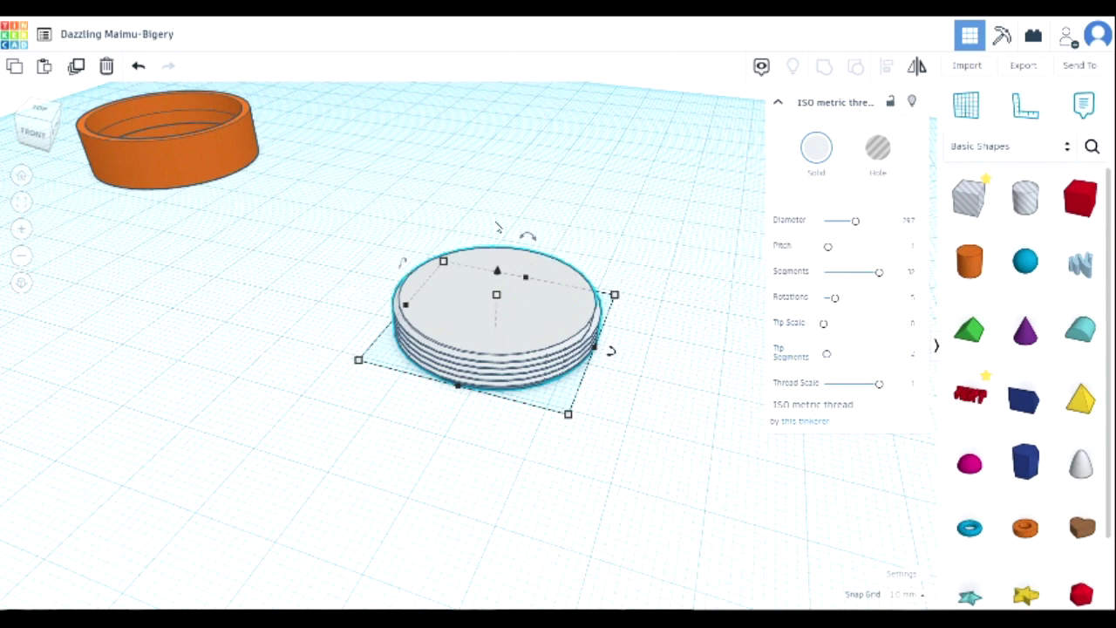
pyautogui.moveTo(835, 299)
pyautogui.mouseDown()
pyautogui.moveTo(859, 303)
pyautogui.moveTo(840, 300)
pyautogui.mouseUp()
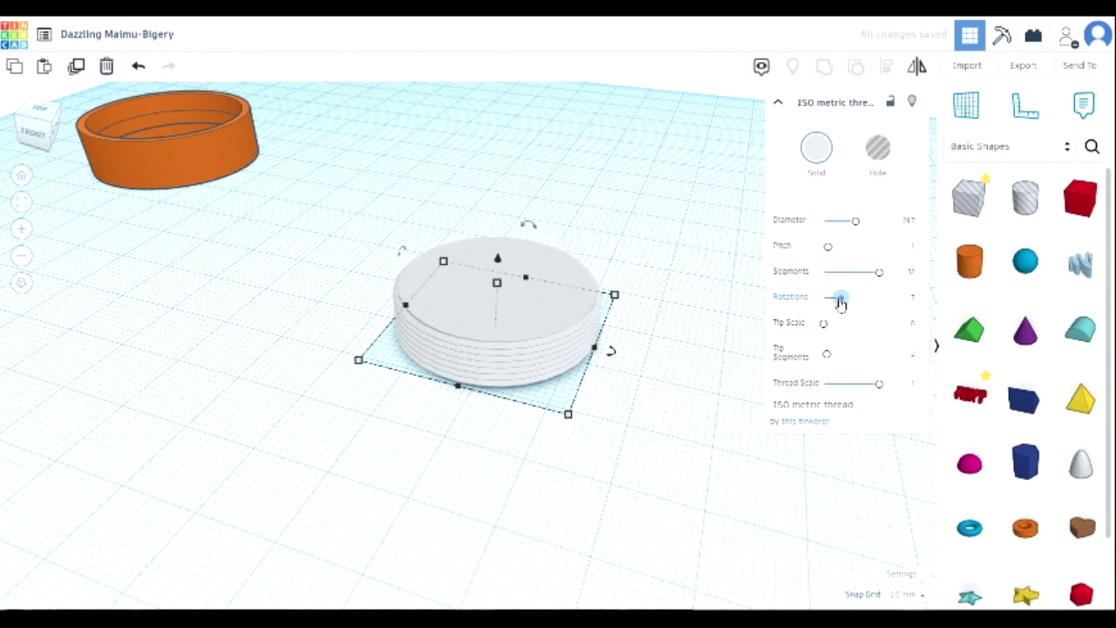
pyautogui.moveTo(841, 301); pyautogui.dragTo(836, 300)
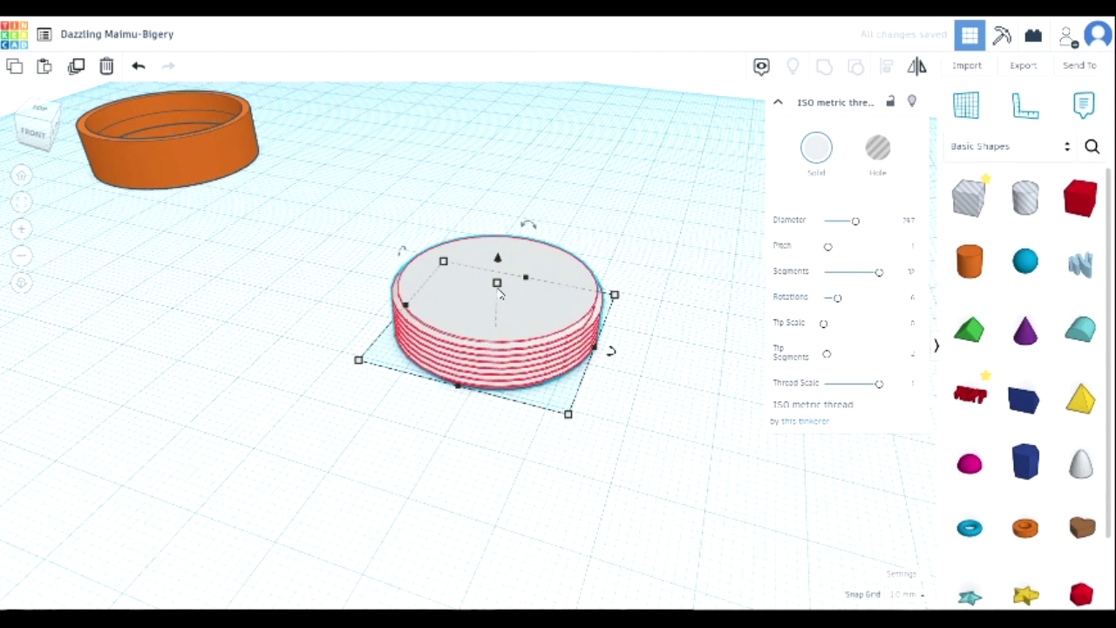
pyautogui.moveTo(836, 298); pyautogui.dragTo(834, 300)
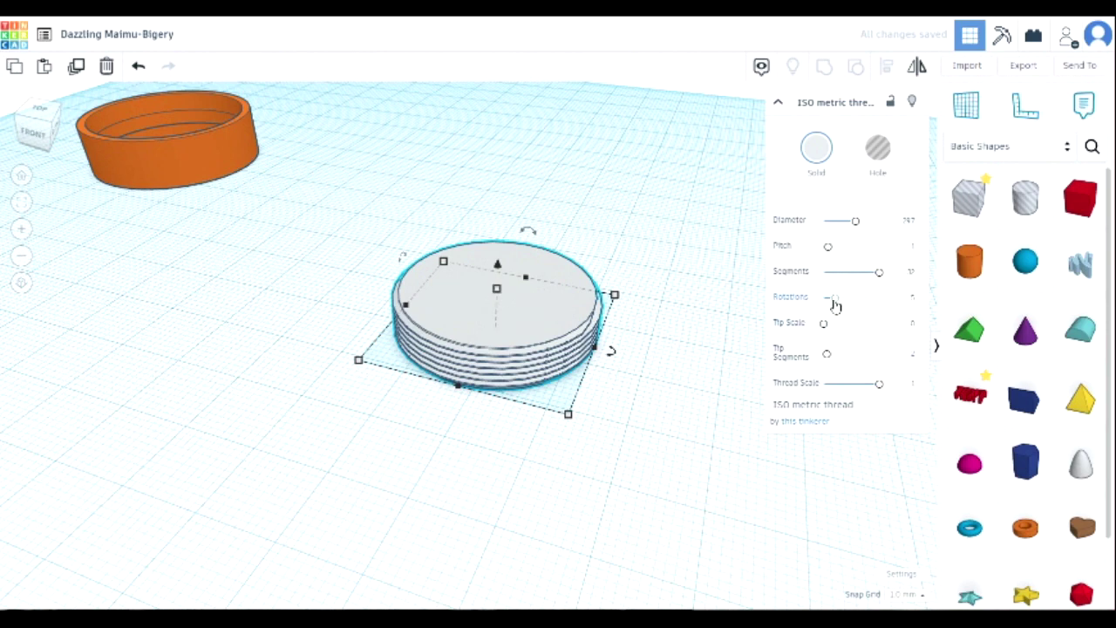
pyautogui.moveTo(836, 305); pyautogui.dragTo(839, 305)
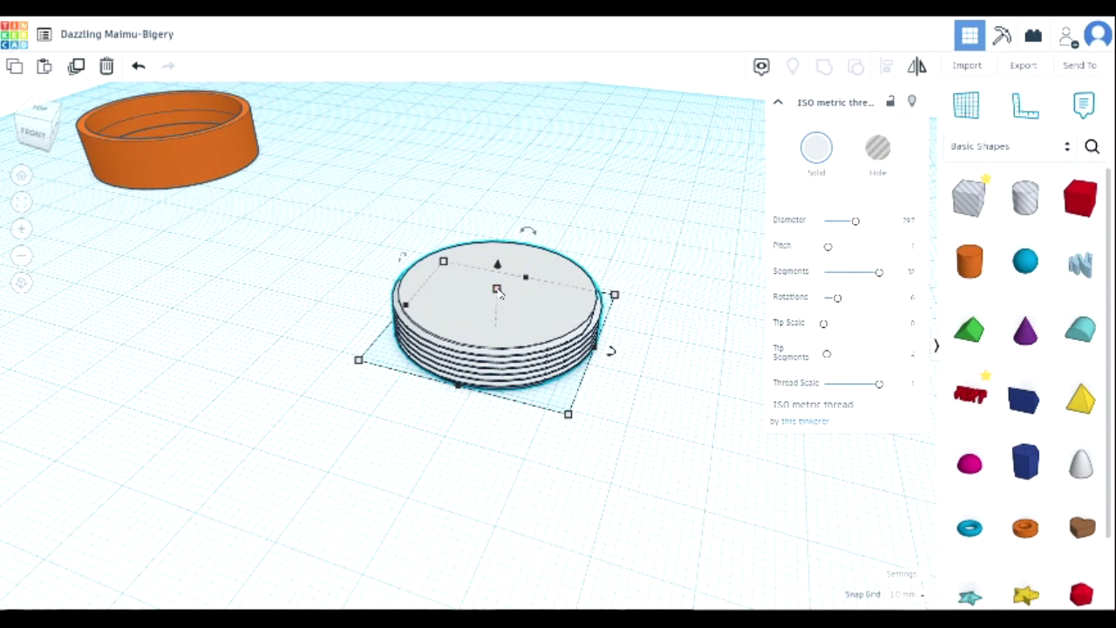
pyautogui.moveTo(688, 377); pyautogui.dragTo(586, 351, button='right')
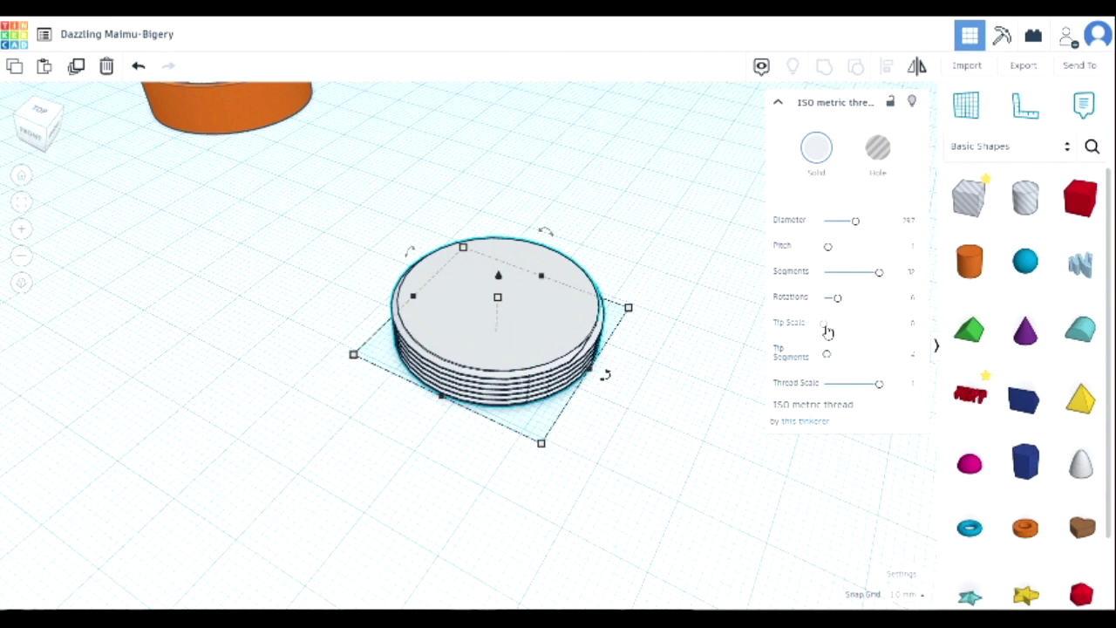
pyautogui.moveTo(825, 325); pyautogui.dragTo(849, 328)
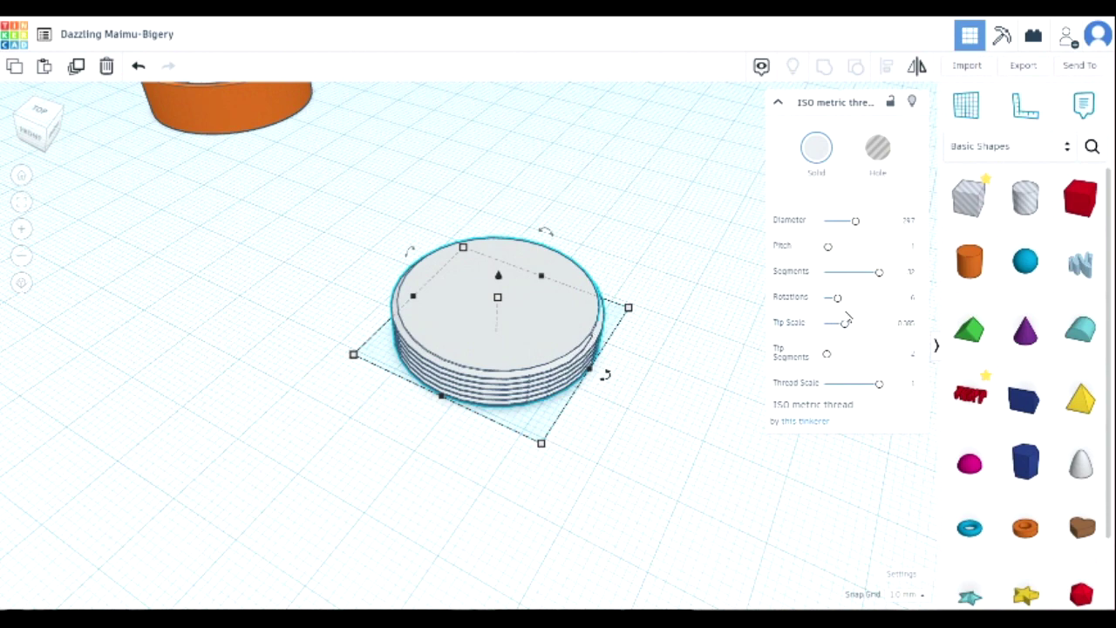
pyautogui.moveTo(845, 323); pyautogui.dragTo(889, 326)
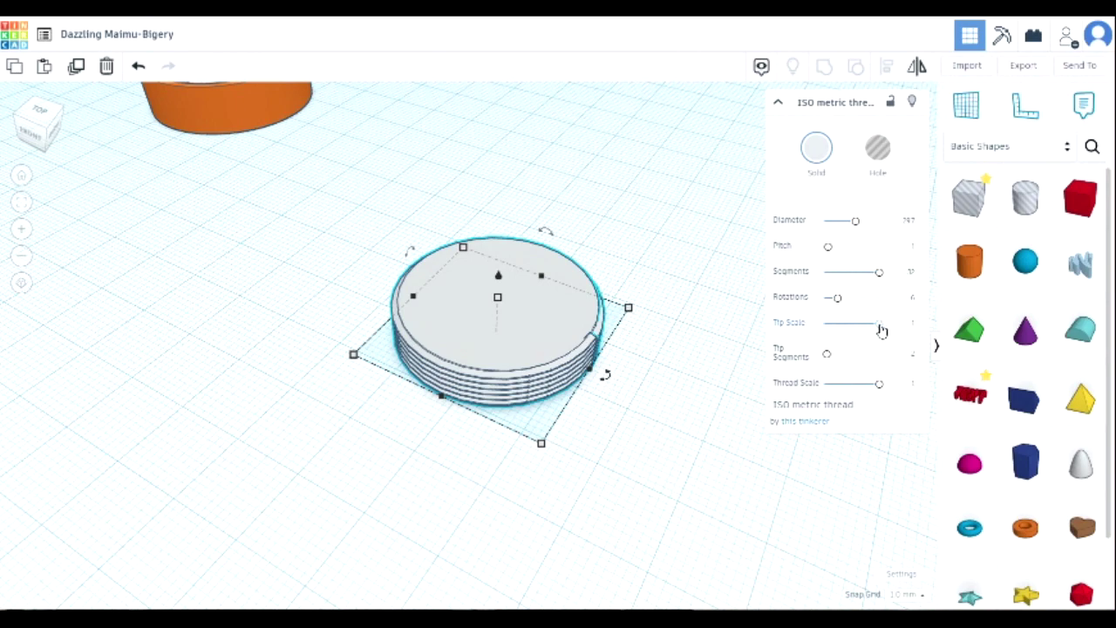
pyautogui.scroll(5, 575, 410)
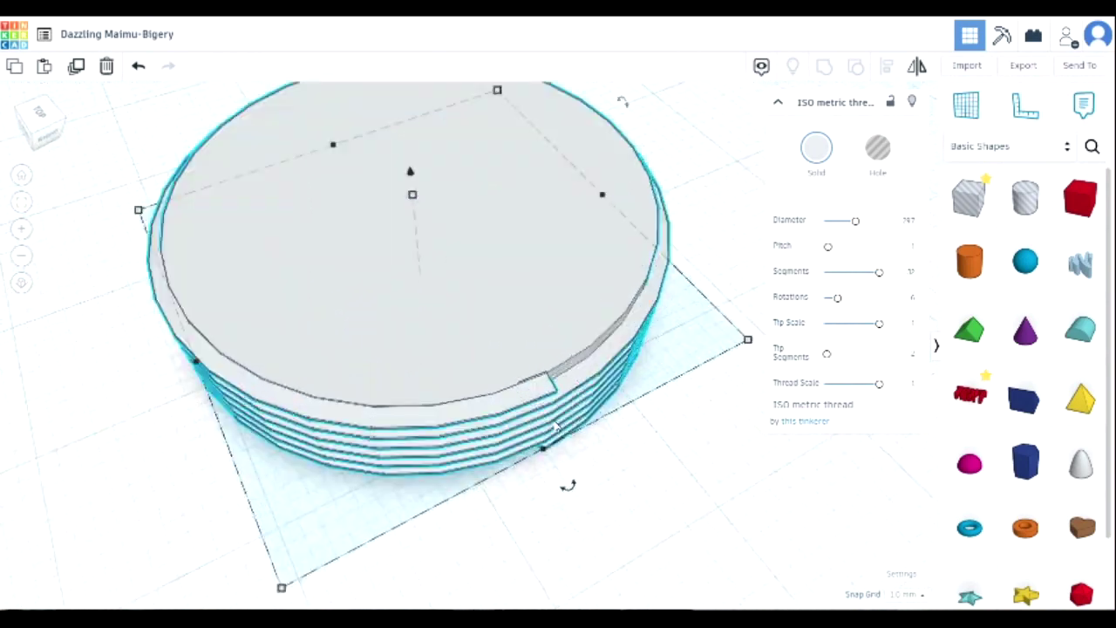
pyautogui.press('f')
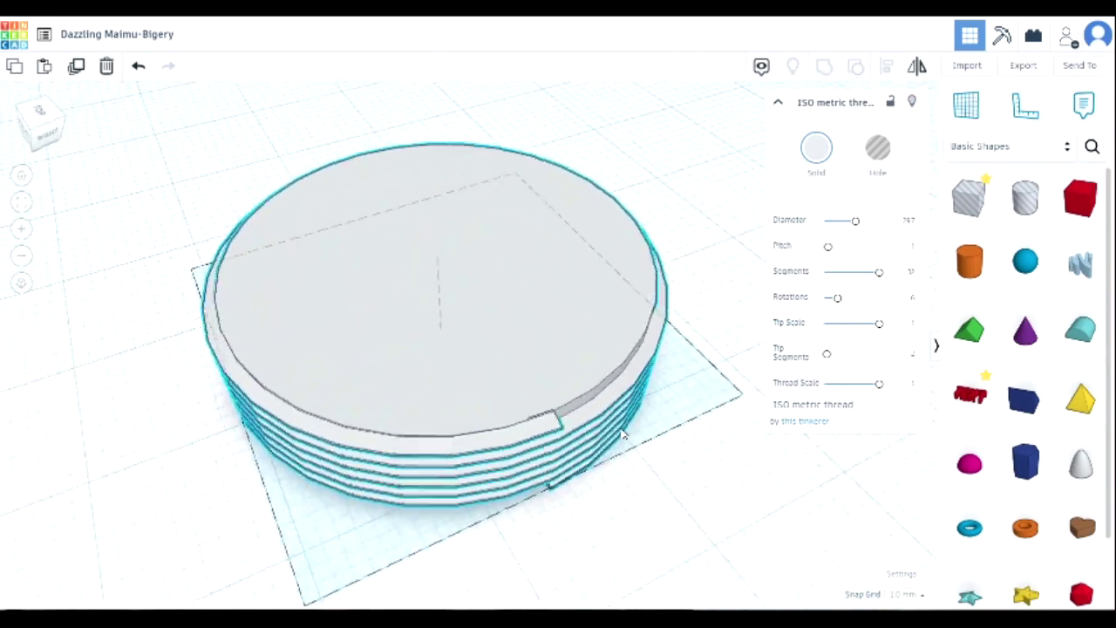
pyautogui.moveTo(877, 325); pyautogui.dragTo(839, 325)
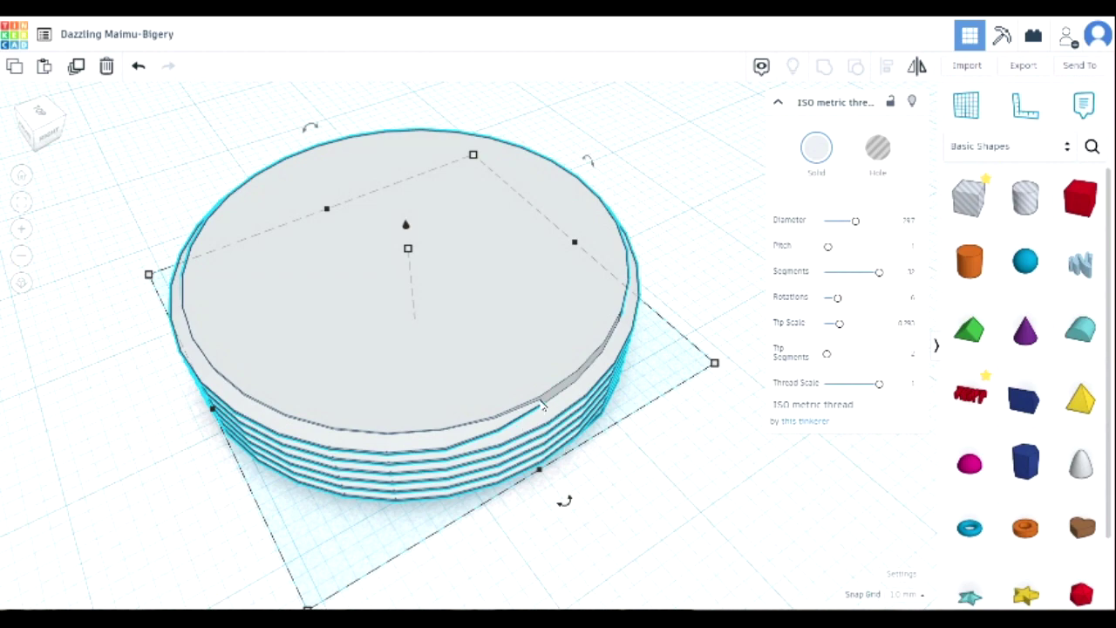
pyautogui.moveTo(837, 323); pyautogui.dragTo(823, 324)
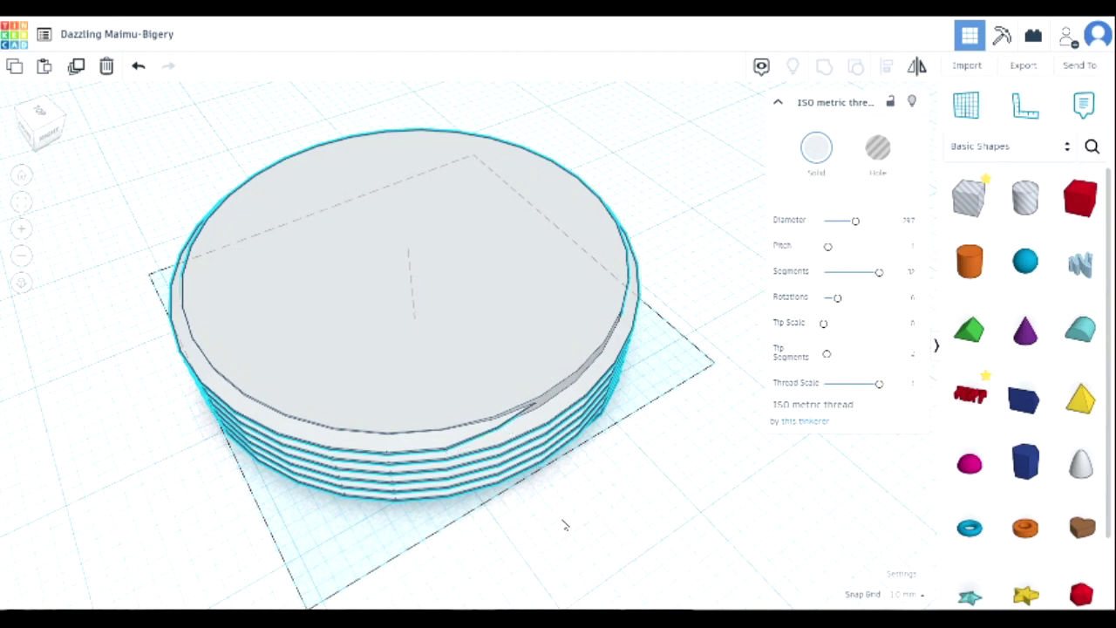
pyautogui.scroll(-5, 564, 524)
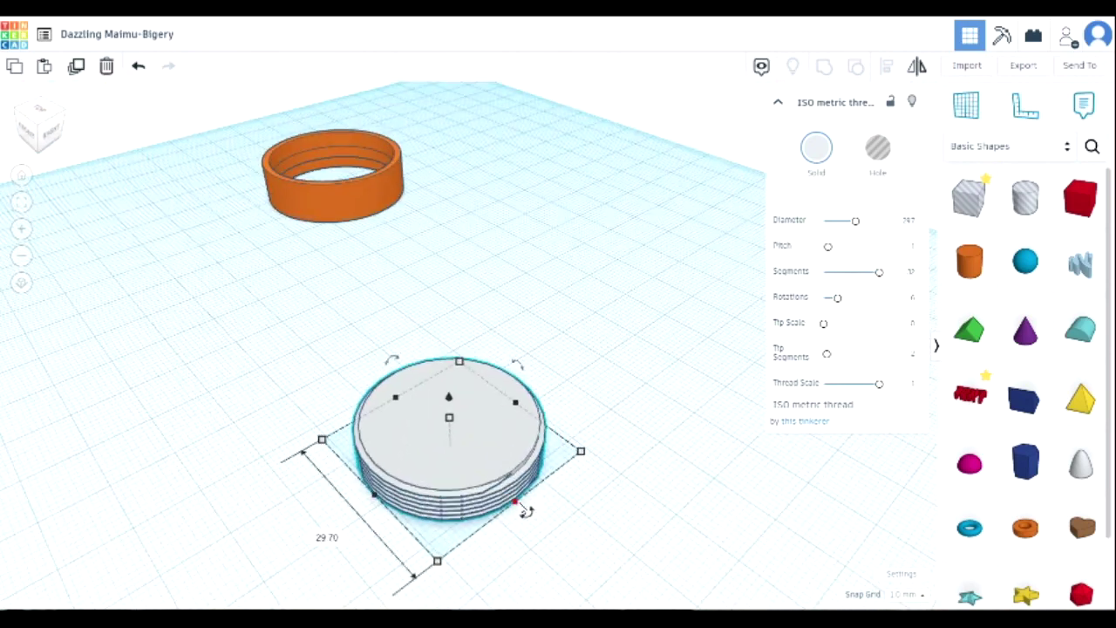
pyautogui.moveTo(525, 512); pyautogui.dragTo(584, 523, button='right')
# Step: Orbit to a side view of the thread and set its Thread Scale to 0.9
pyautogui.scroll(4, 571, 572)
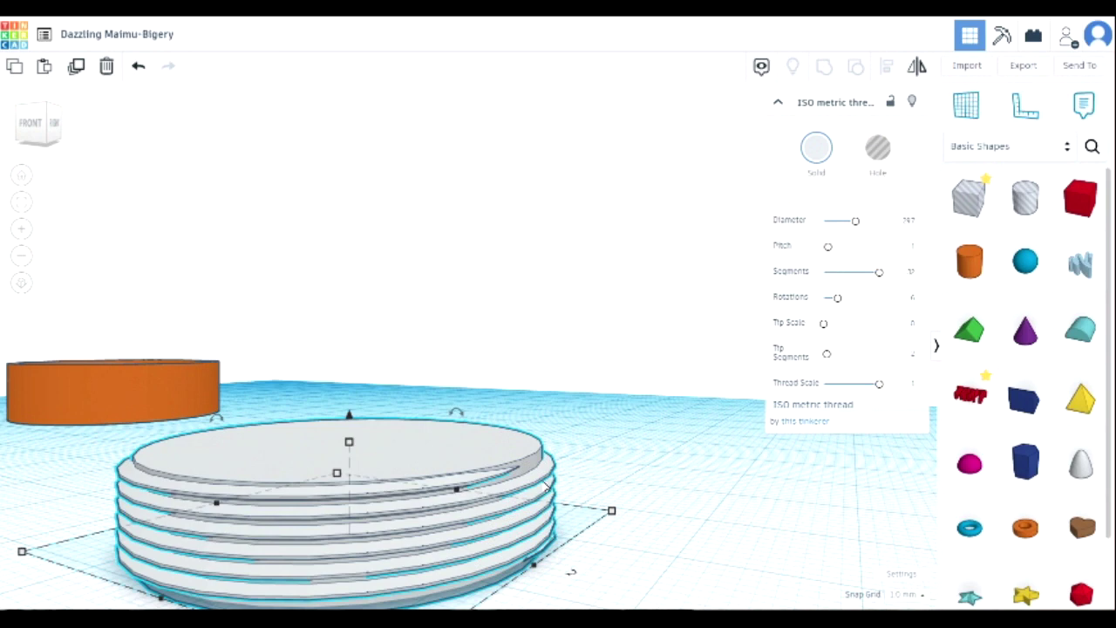
pyautogui.moveTo(571, 572); pyautogui.dragTo(573, 459, button='right')
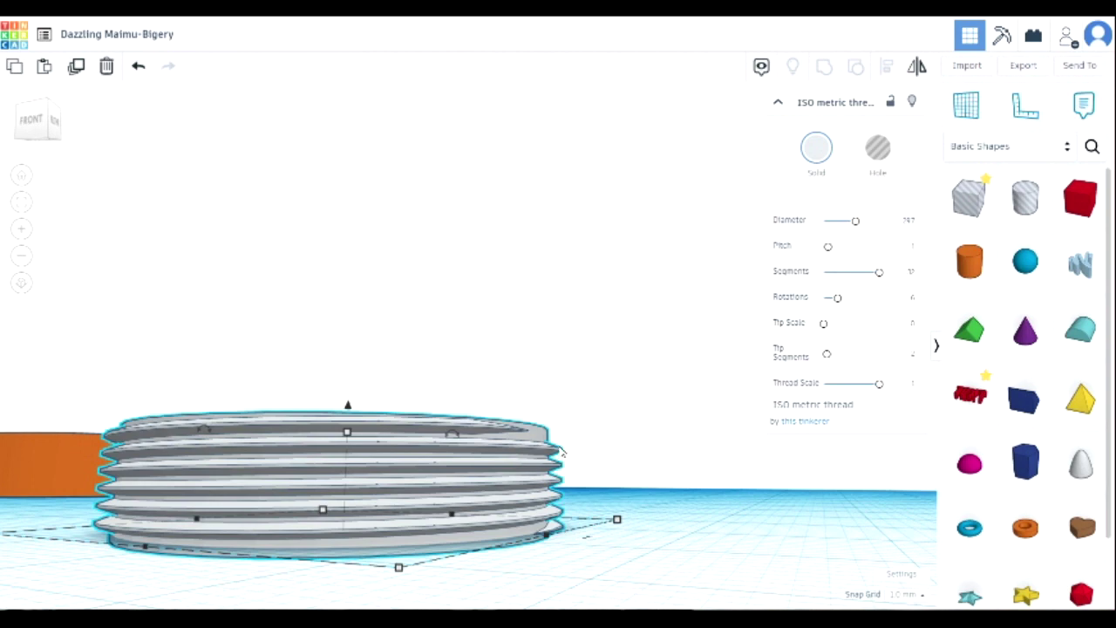
pyautogui.moveTo(619, 477); pyautogui.dragTo(568, 471, button='right')
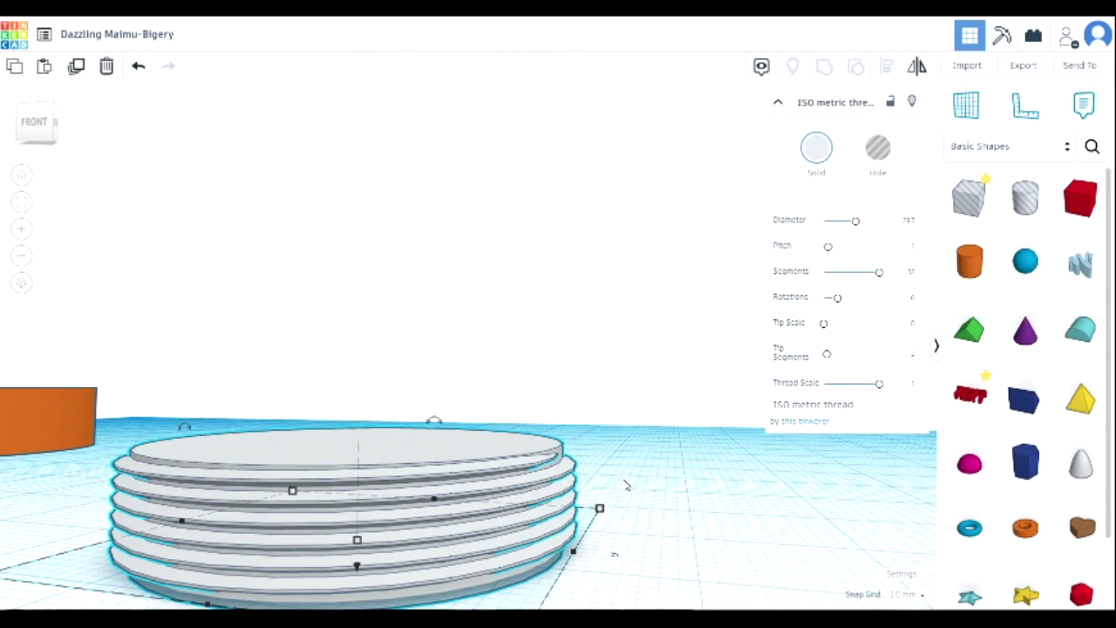
pyautogui.moveTo(624, 485); pyautogui.dragTo(623, 469, button='right')
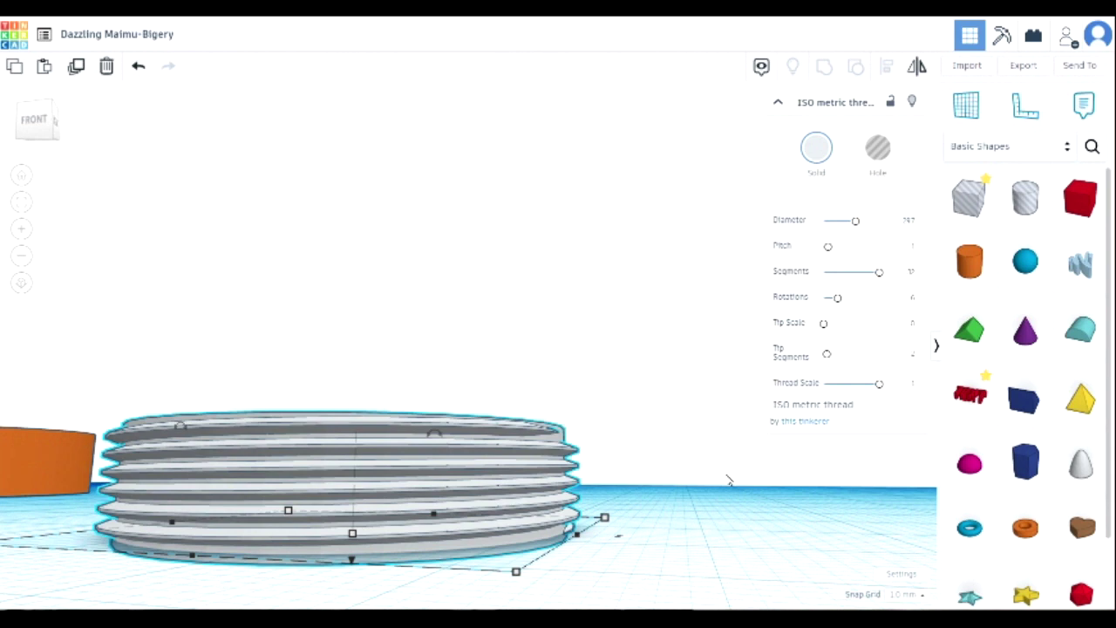
pyautogui.click(913, 386)
pyautogui.press('Return')
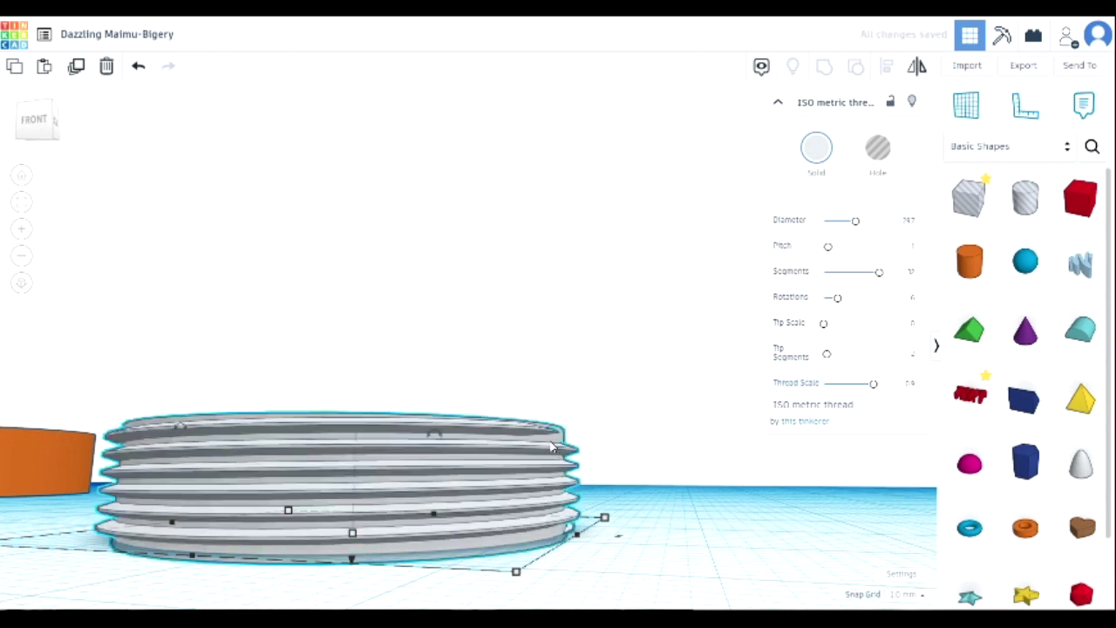
pyautogui.scroll(-5, 631, 416)
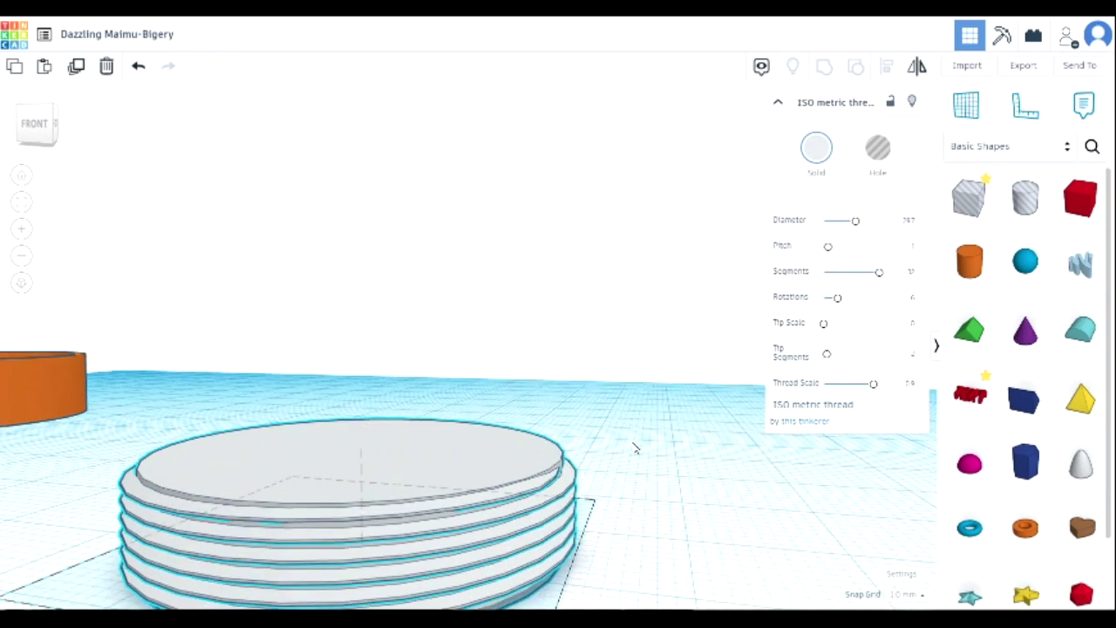
pyautogui.moveTo(650, 519); pyautogui.dragTo(649, 508, button='right')
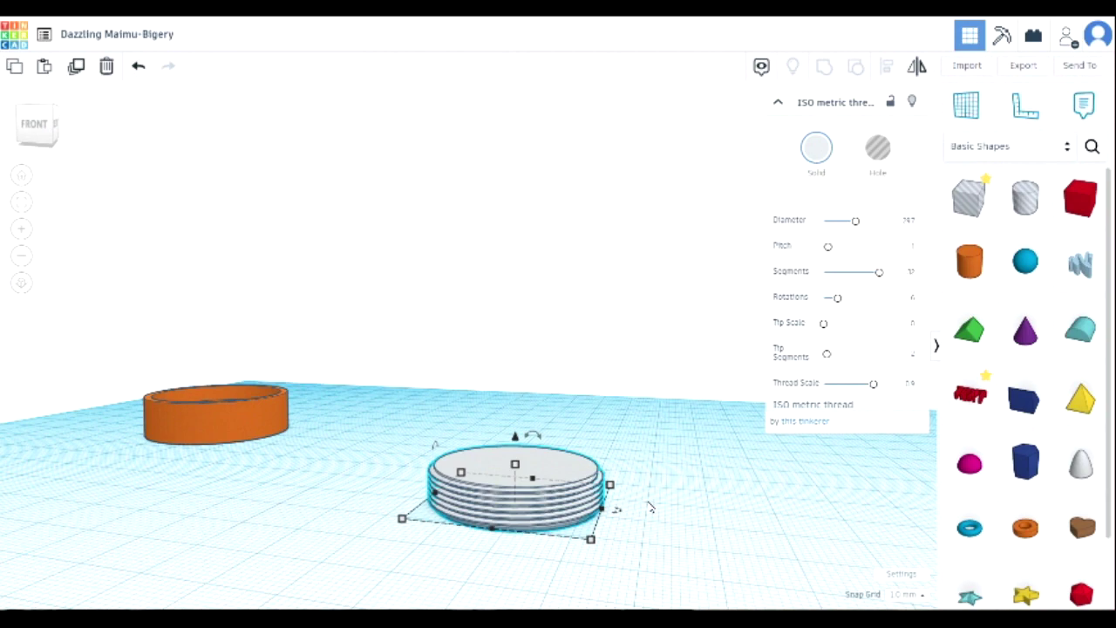
pyautogui.moveTo(642, 481); pyautogui.dragTo(634, 538, button='right')
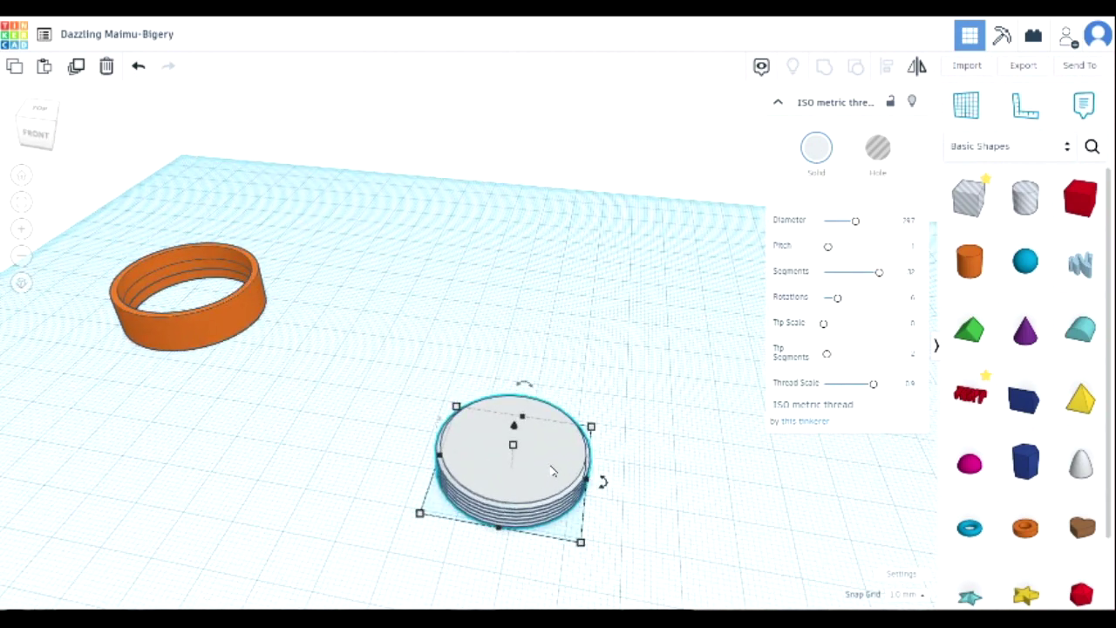
# Step: Export the design as an STL file saved as 'test thread.stl'
pyautogui.click(1022, 68)
pyautogui.click(625, 297)
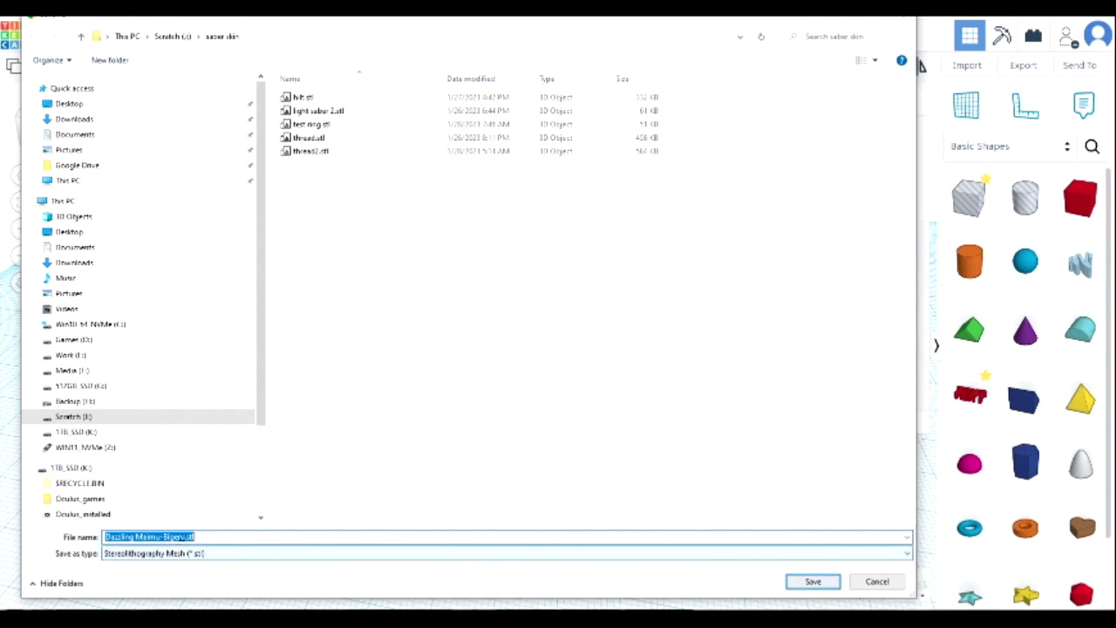
pyautogui.click(183, 540)
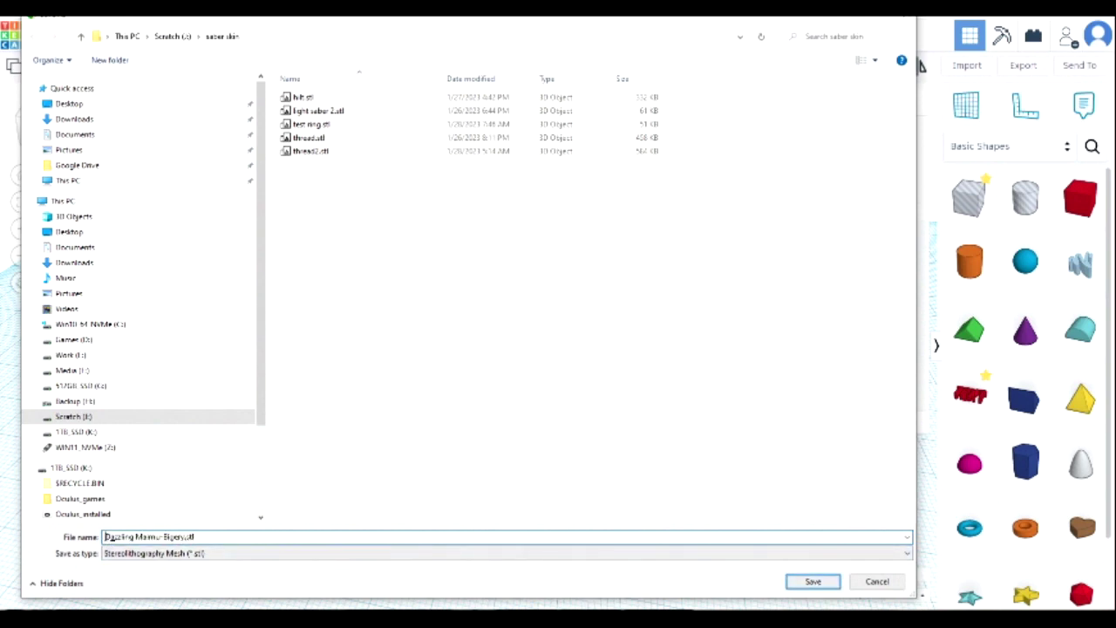
pyautogui.moveTo(105, 537); pyautogui.dragTo(181, 538)
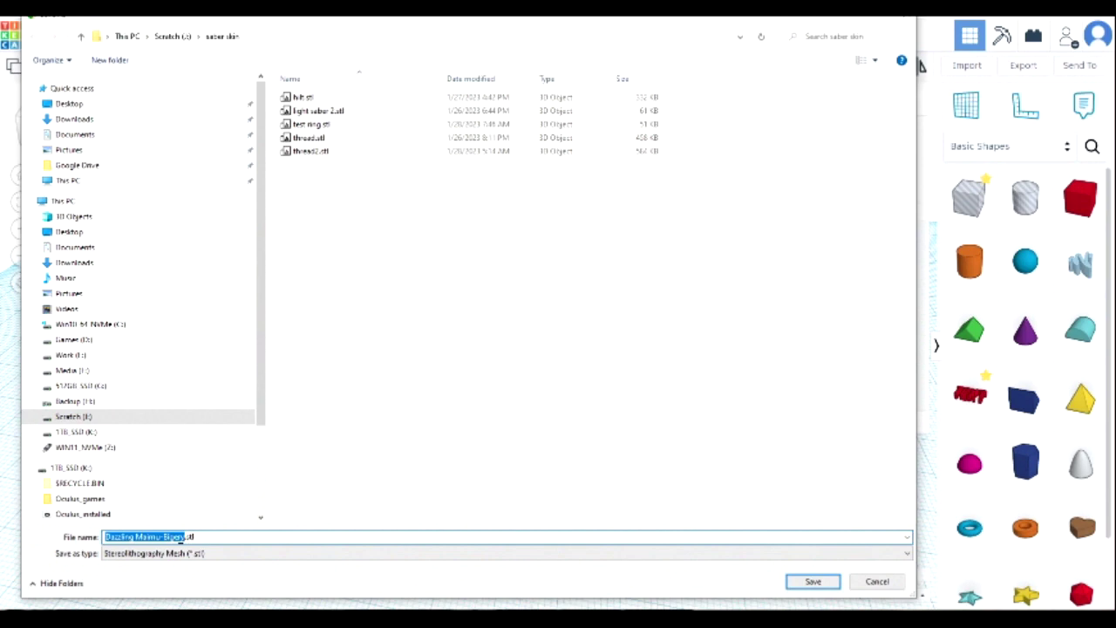
pyautogui.press('BackSpace')
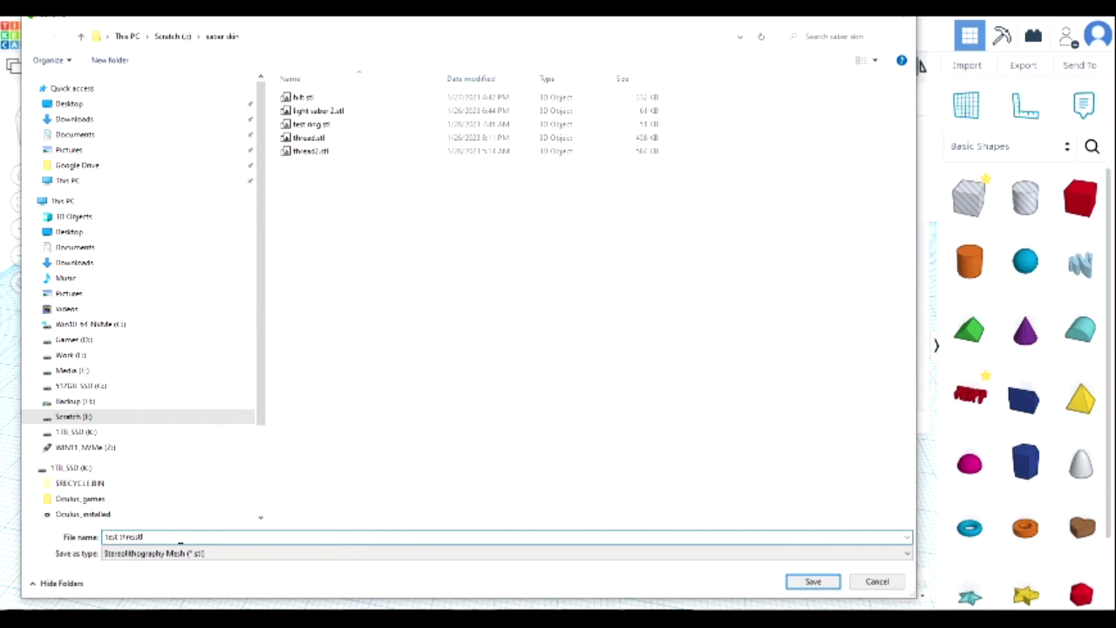
pyautogui.click(806, 580)
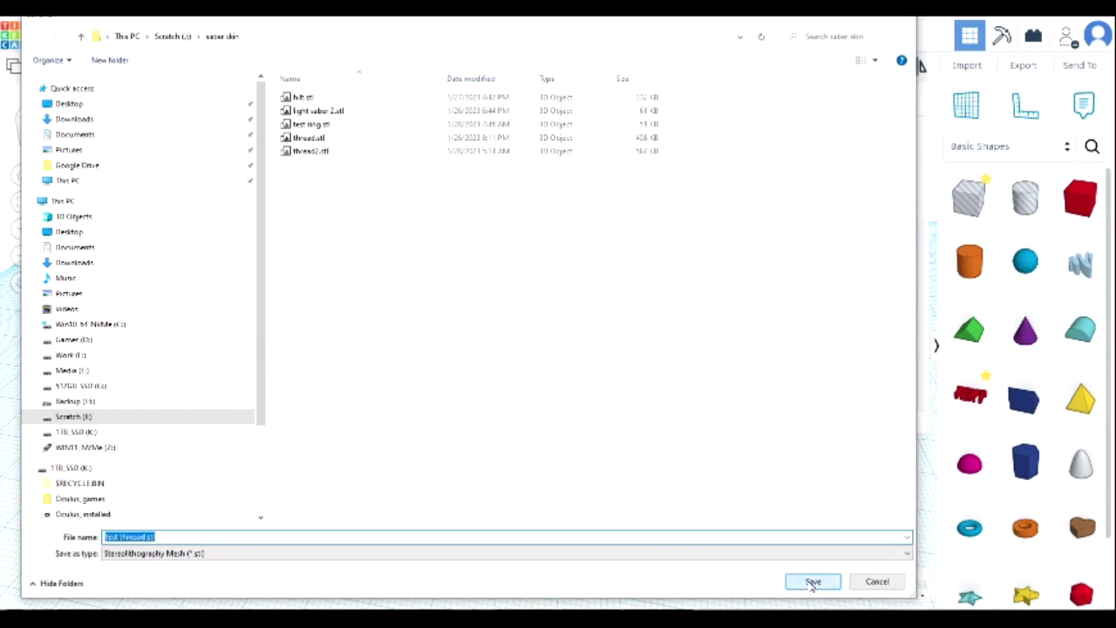
pyautogui.click(17, 38)
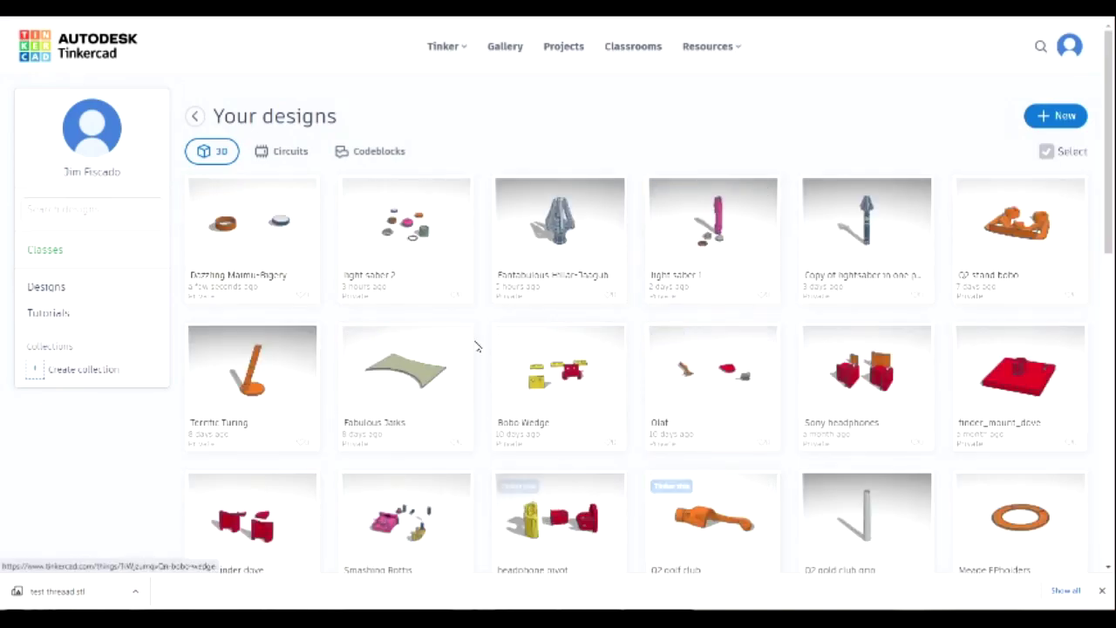
# Step: Create a new blank 3D design and name it 'pummle'
pyautogui.click(1072, 122)
pyautogui.click(1026, 162)
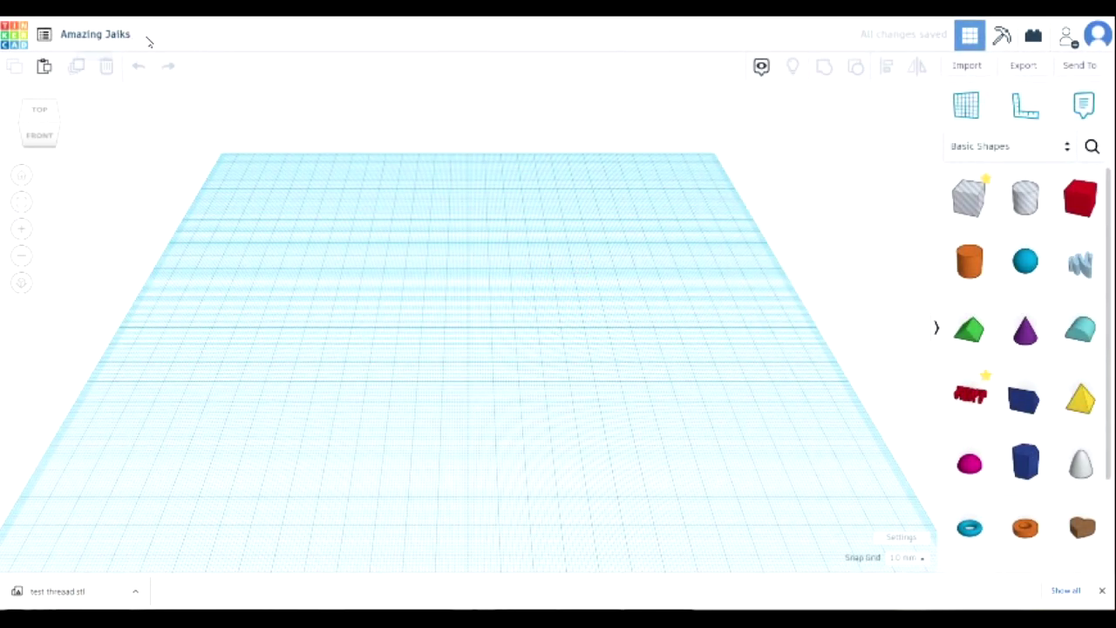
pyautogui.click(125, 38)
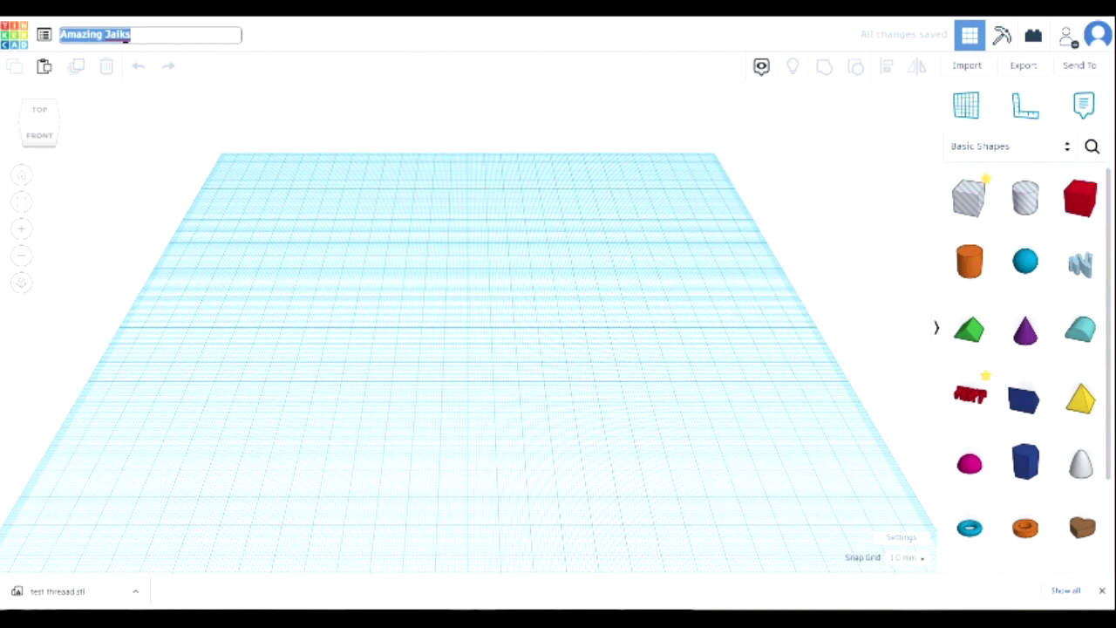
pyautogui.write('pummle')
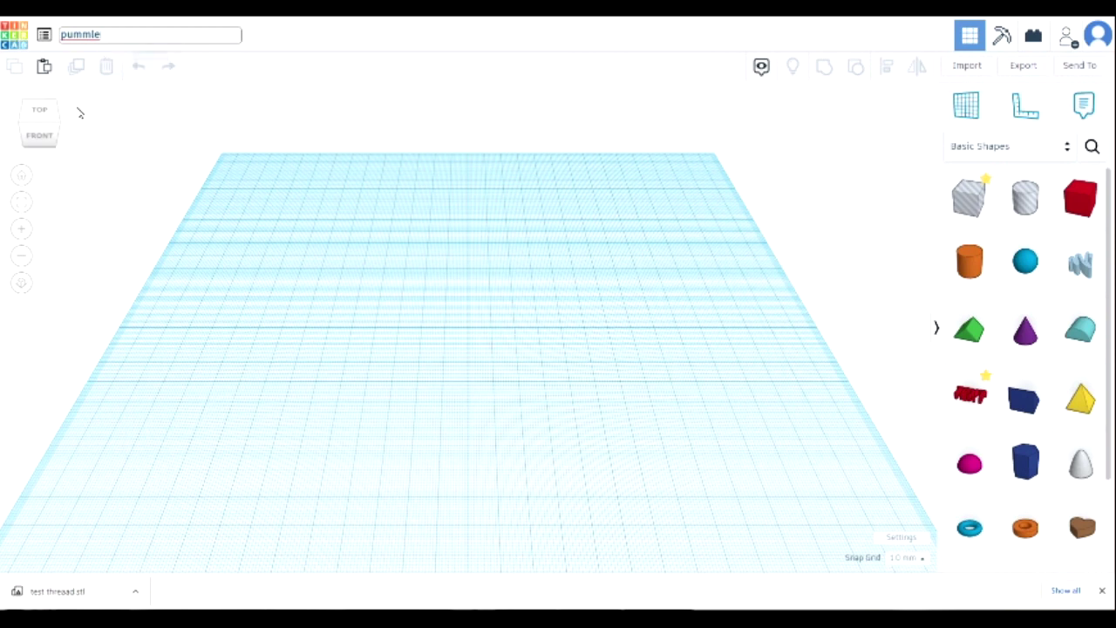
# Step: Permanently delete the pummle design from the dashboard and select the Dazzling Maimu-Bigery card
pyautogui.click(22, 43)
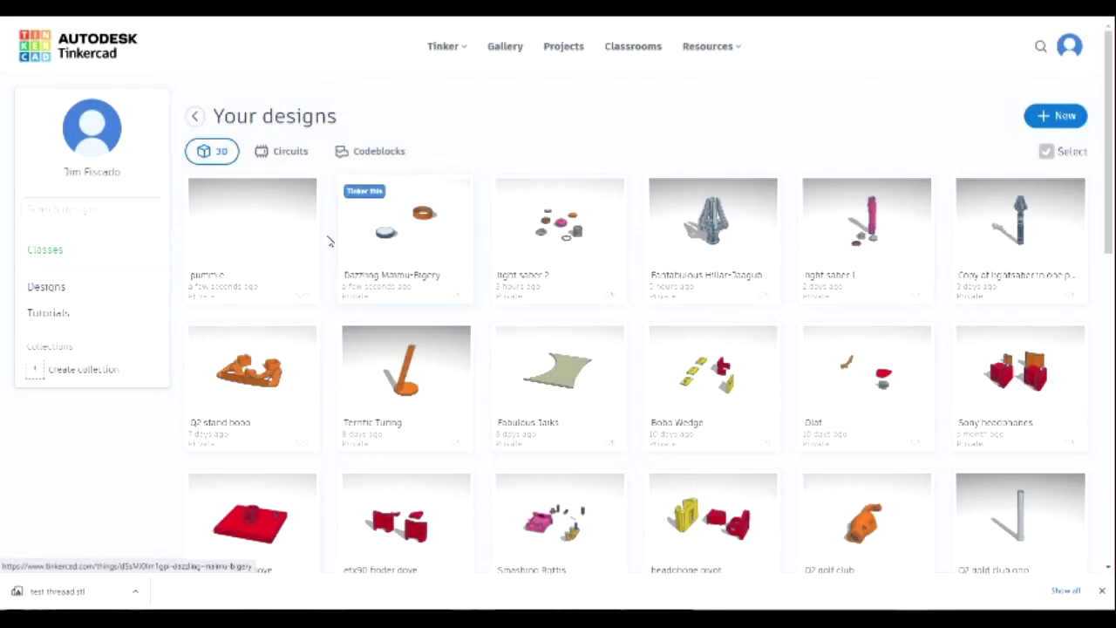
pyautogui.click(303, 192)
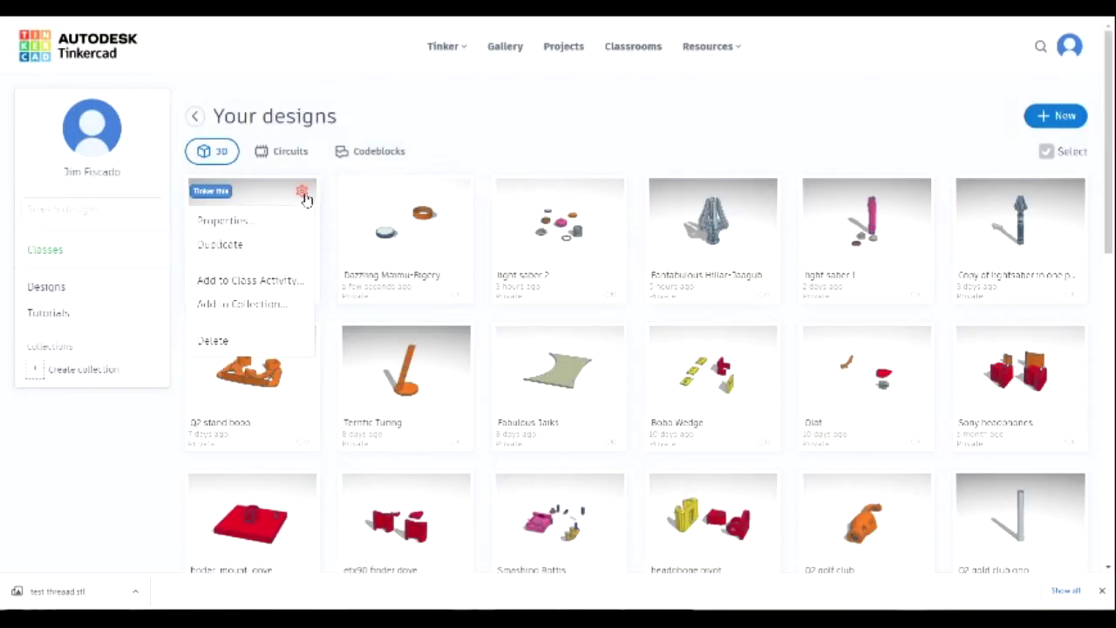
pyautogui.click(223, 340)
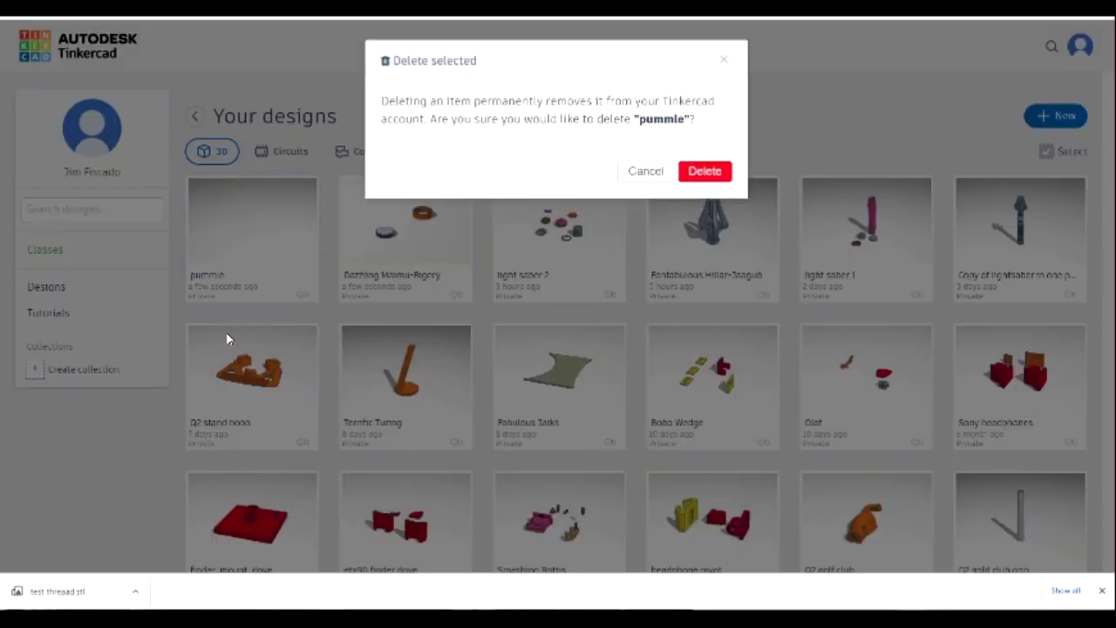
pyautogui.click(706, 173)
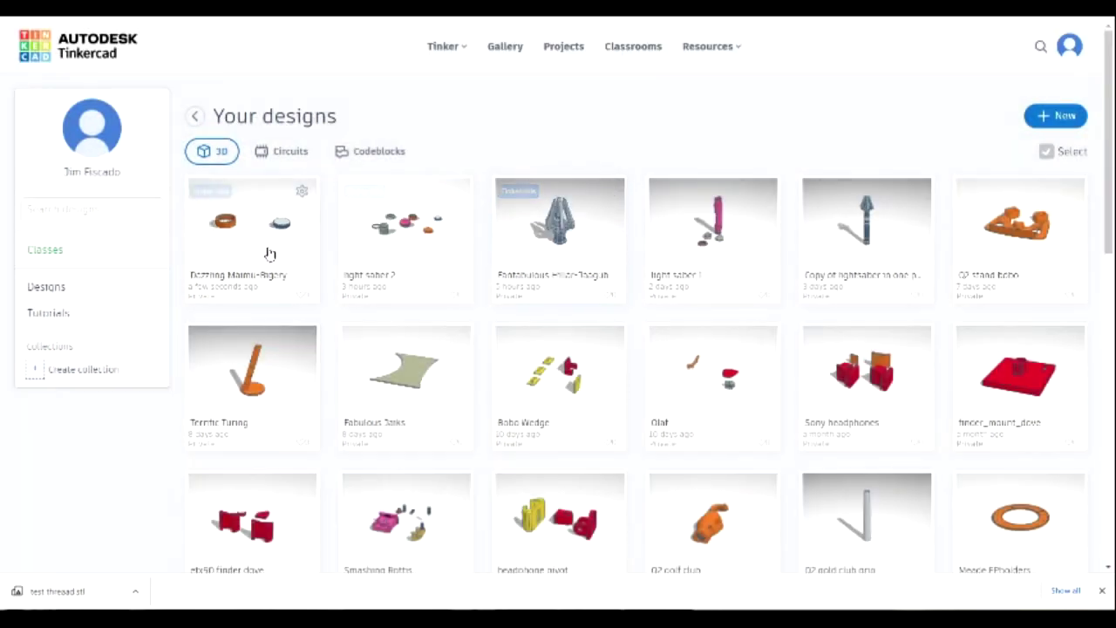
pyautogui.click(252, 237)
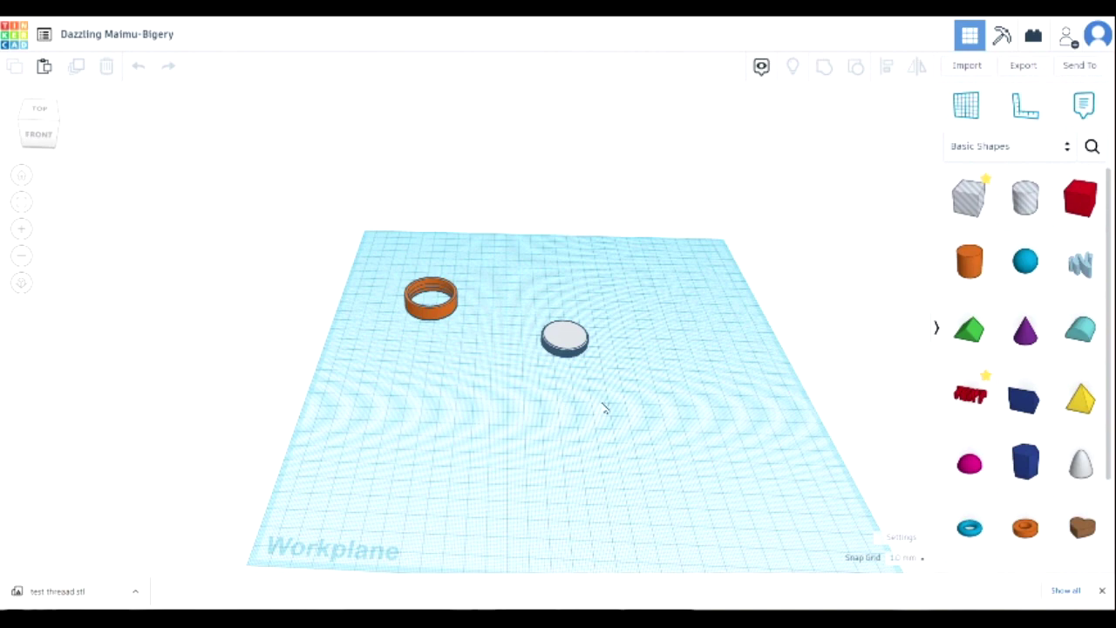
# Step: Zoom in and orbit to a level view of the threaded disc, then select it
pyautogui.scroll(8, 601, 384)
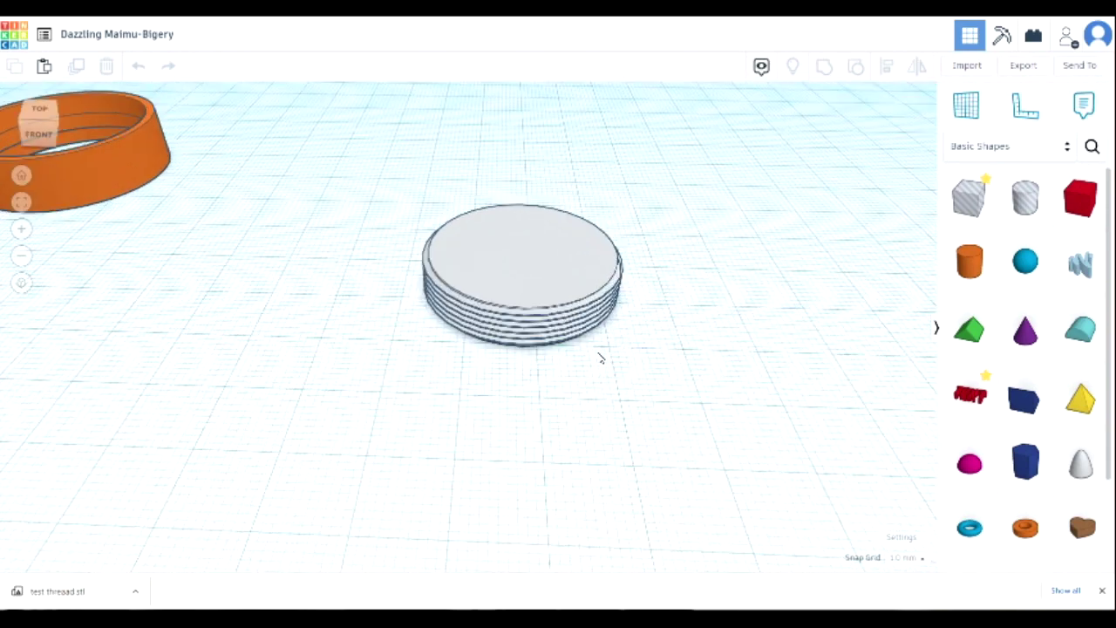
pyautogui.moveTo(601, 358); pyautogui.dragTo(568, 374, button='right')
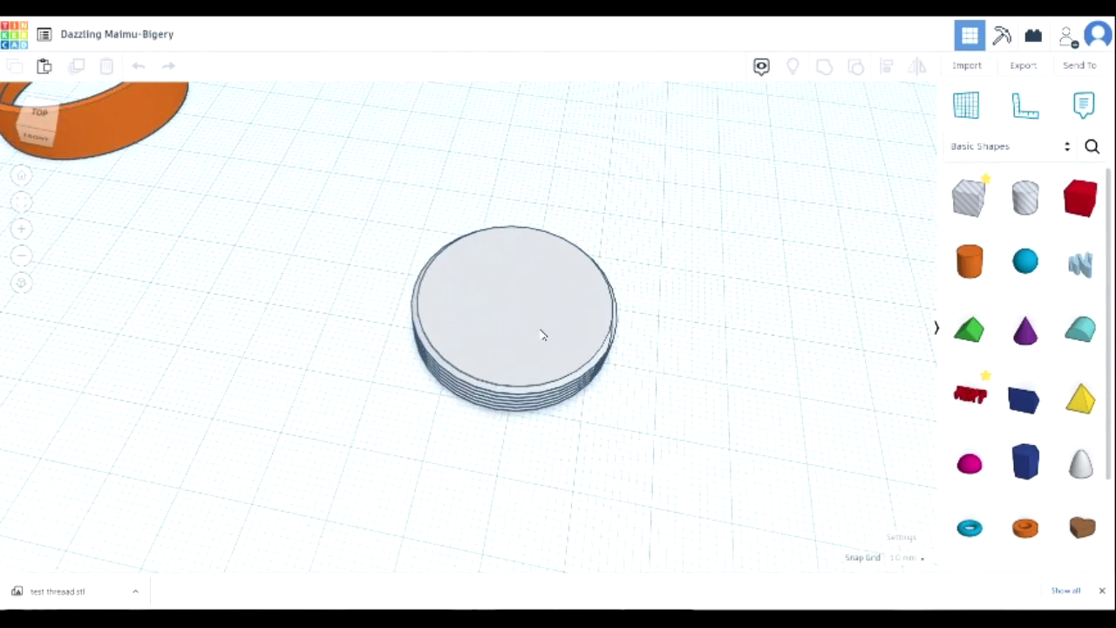
pyautogui.click(541, 335)
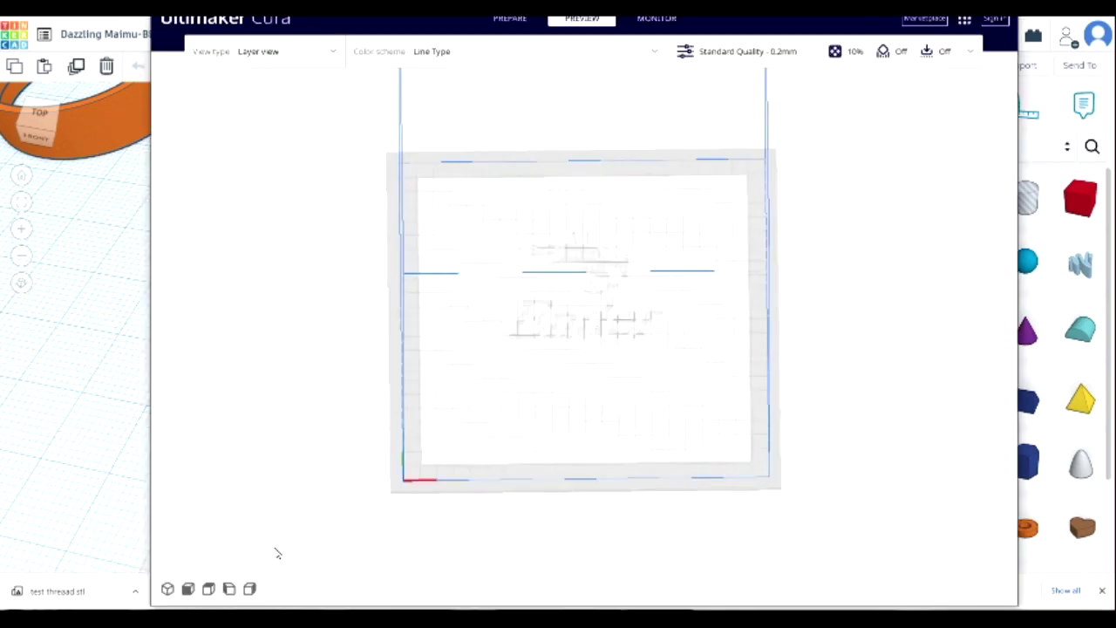
# Step: Load test thread.stl from the saber skin folder onto Cura's build plate and slice it
pyautogui.moveTo(563, 443); pyautogui.dragTo(552, 420, button='right')
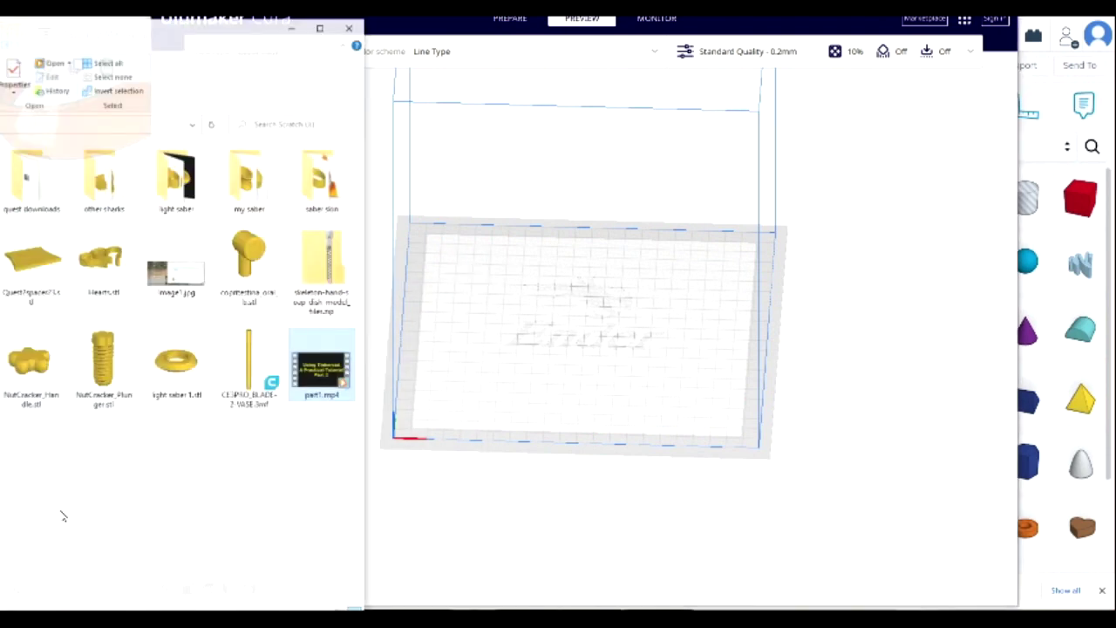
pyautogui.doubleClick(322, 174)
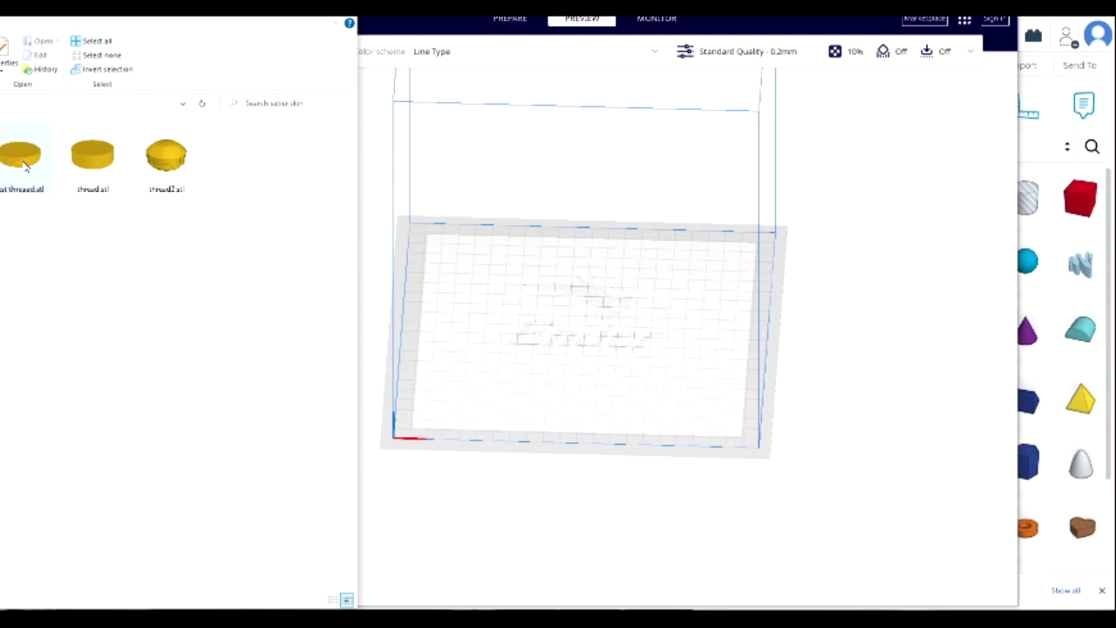
pyautogui.moveTo(22, 157); pyautogui.dragTo(593, 344)
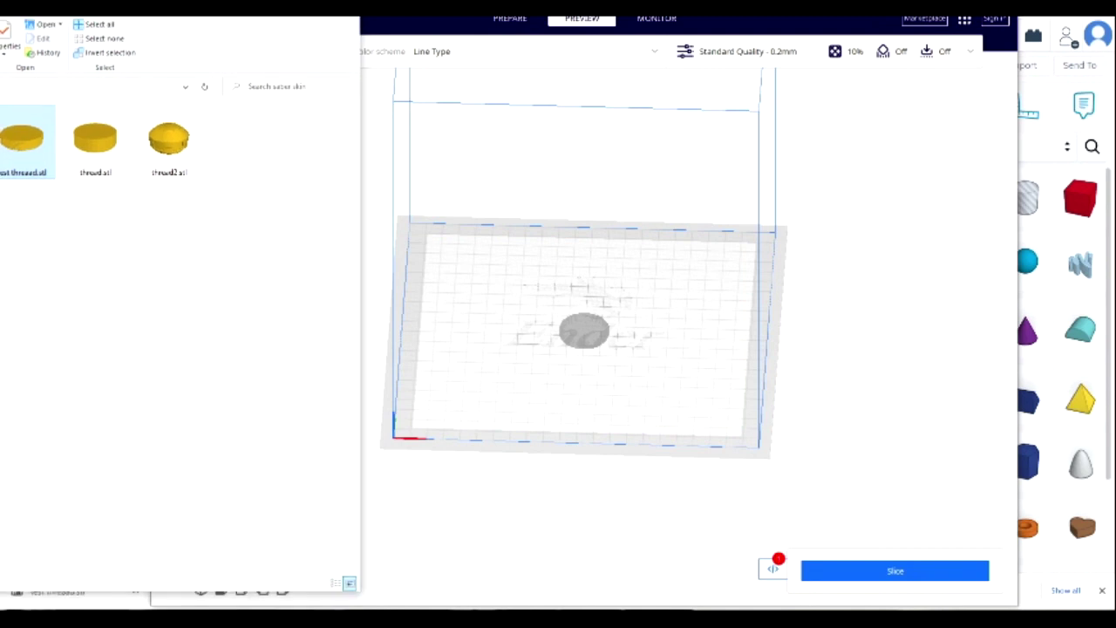
pyautogui.click(538, 311)
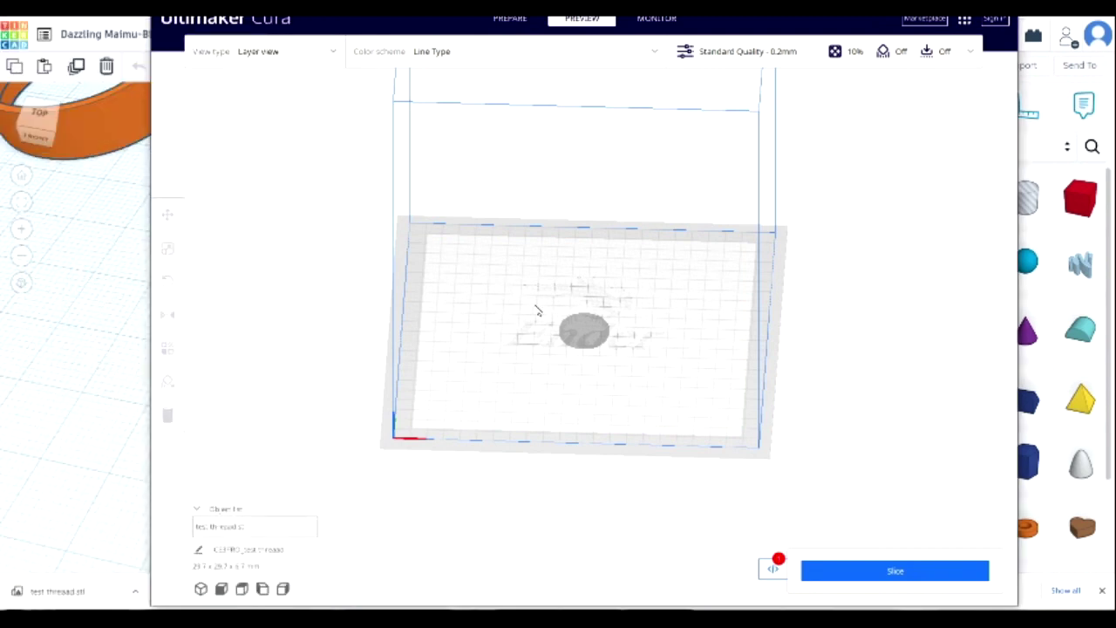
pyautogui.click(889, 572)
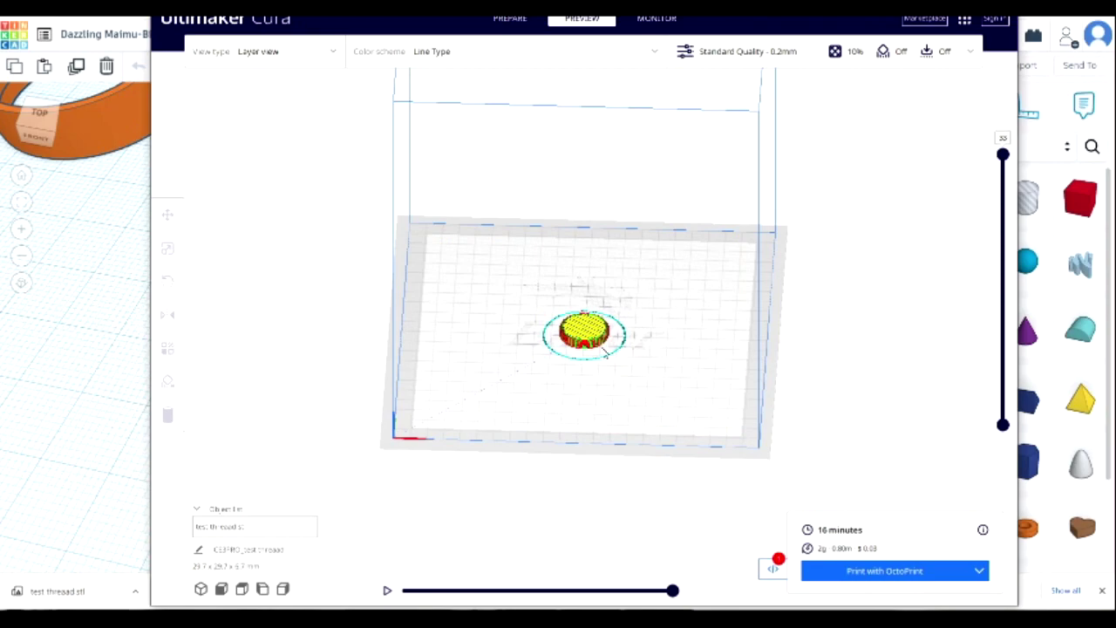
# Step: Tilt to a low side view and lower the layer slider to inspect the sliced part
pyautogui.scroll(6, 608, 353)
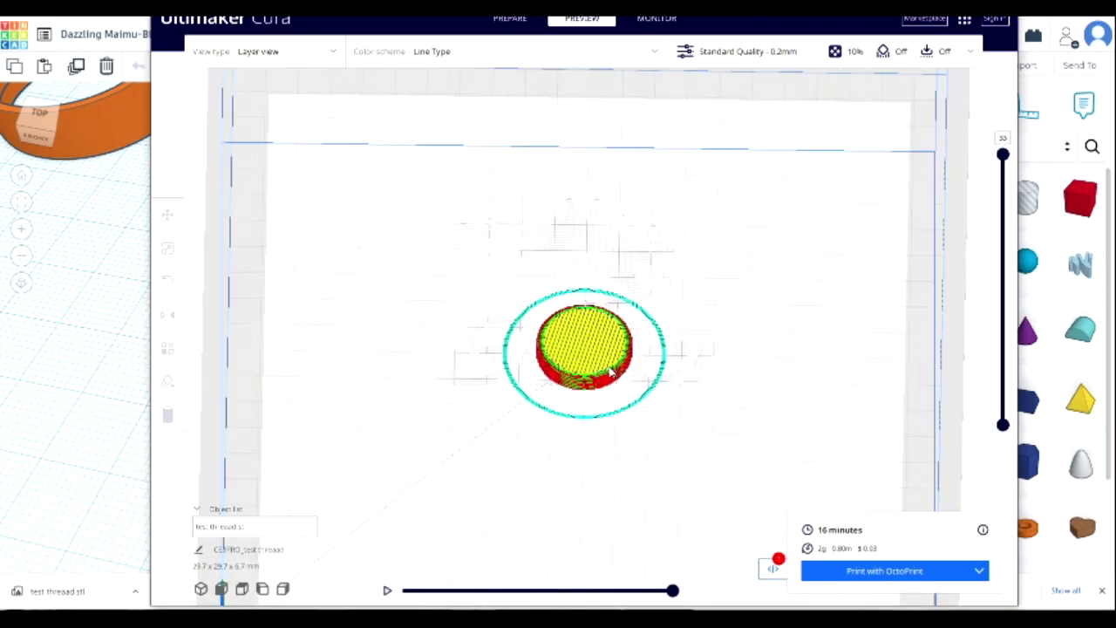
pyautogui.scroll(3, 615, 379)
pyautogui.moveTo(665, 466)
pyautogui.mouseDown(button='right')
pyautogui.moveTo(648, 389)
pyautogui.moveTo(648, 461)
pyautogui.mouseUp(button='right')
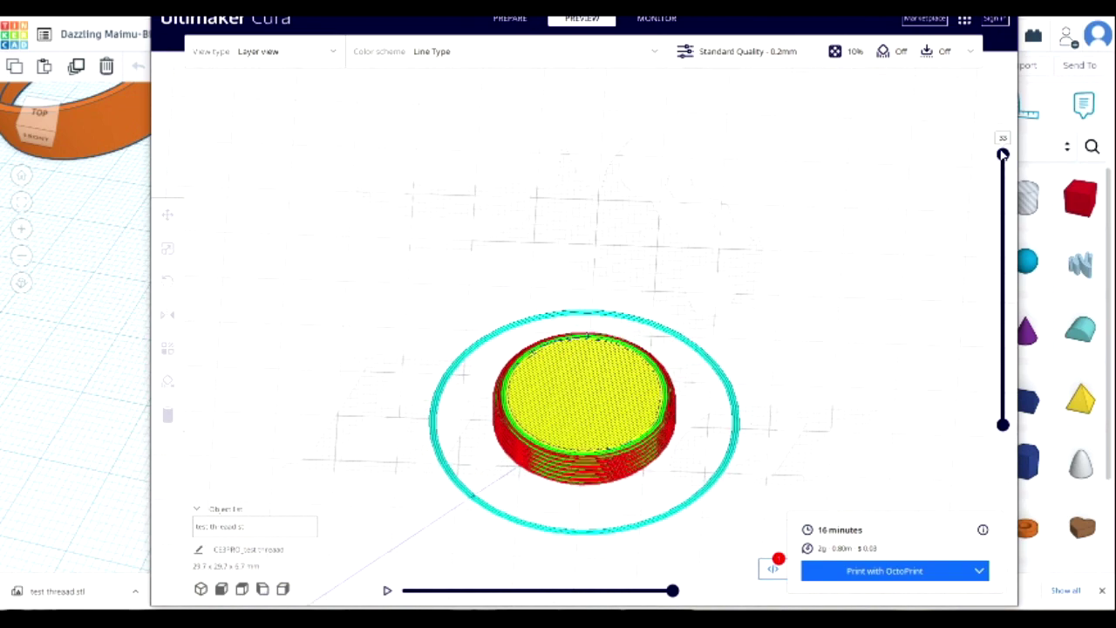
pyautogui.moveTo(1003, 153); pyautogui.dragTo(1001, 209)
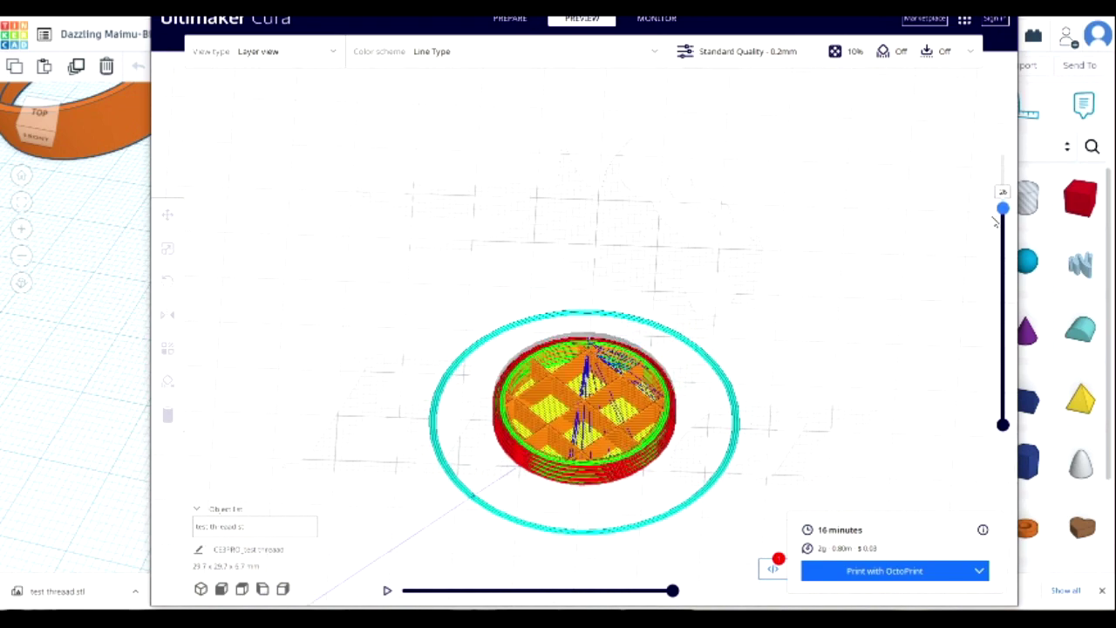
# Step: Look down on the lower layers' grid infill, then open the Standard Quality custom print settings
pyautogui.moveTo(784, 320); pyautogui.dragTo(703, 374, button='right')
pyautogui.scroll(4, 693, 376)
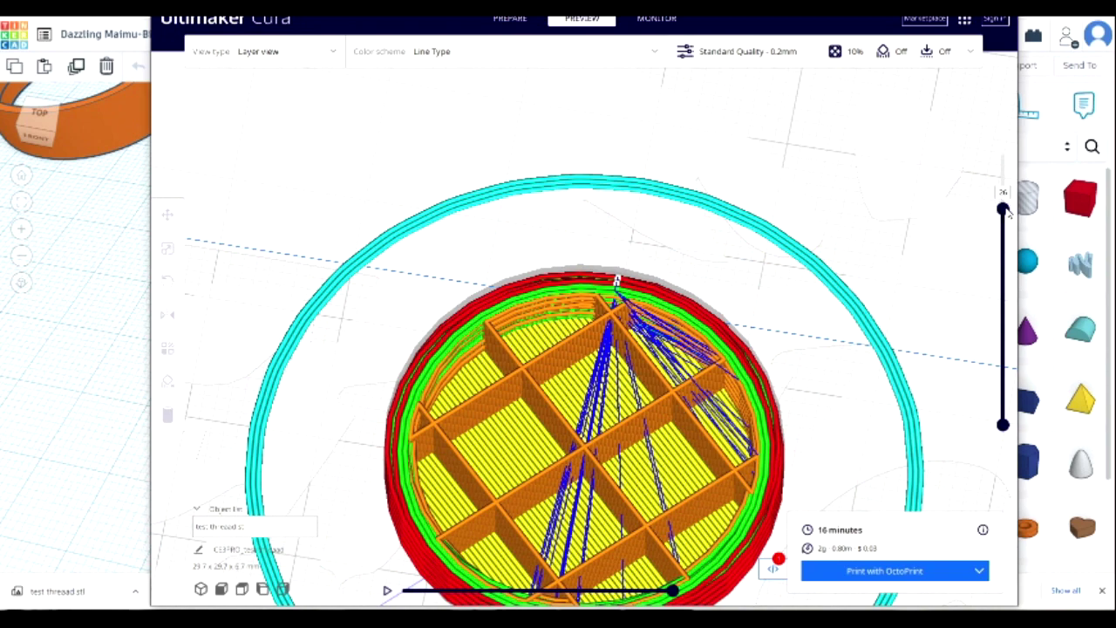
pyautogui.moveTo(1003, 210); pyautogui.dragTo(1003, 243)
pyautogui.moveTo(1004, 247)
pyautogui.mouseDown()
pyautogui.moveTo(994, 305)
pyautogui.moveTo(990, 245)
pyautogui.mouseUp()
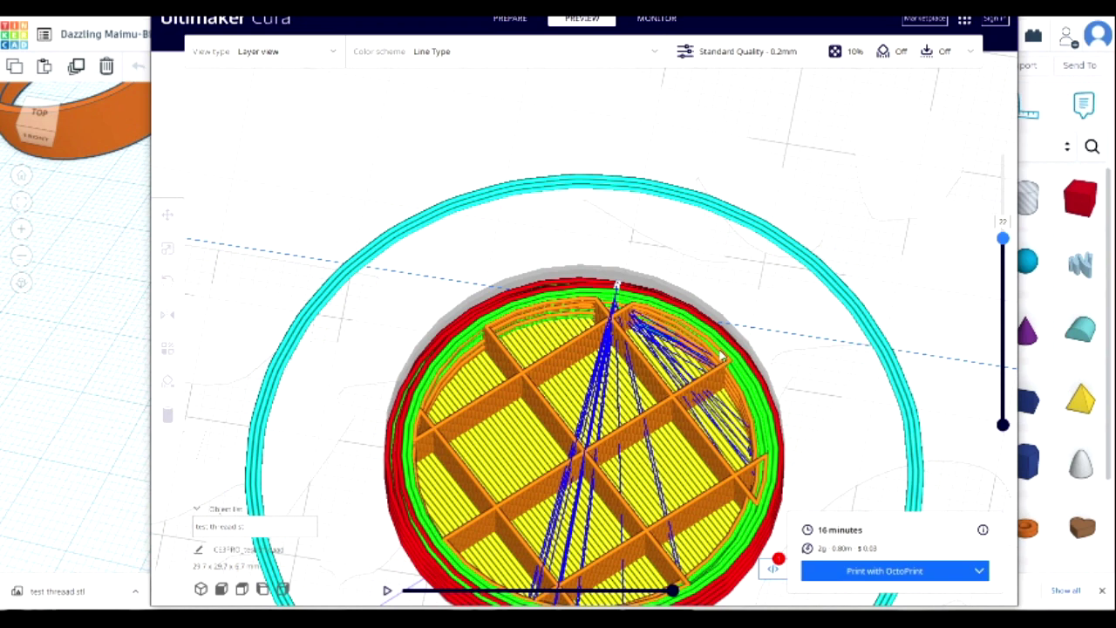
pyautogui.click(769, 54)
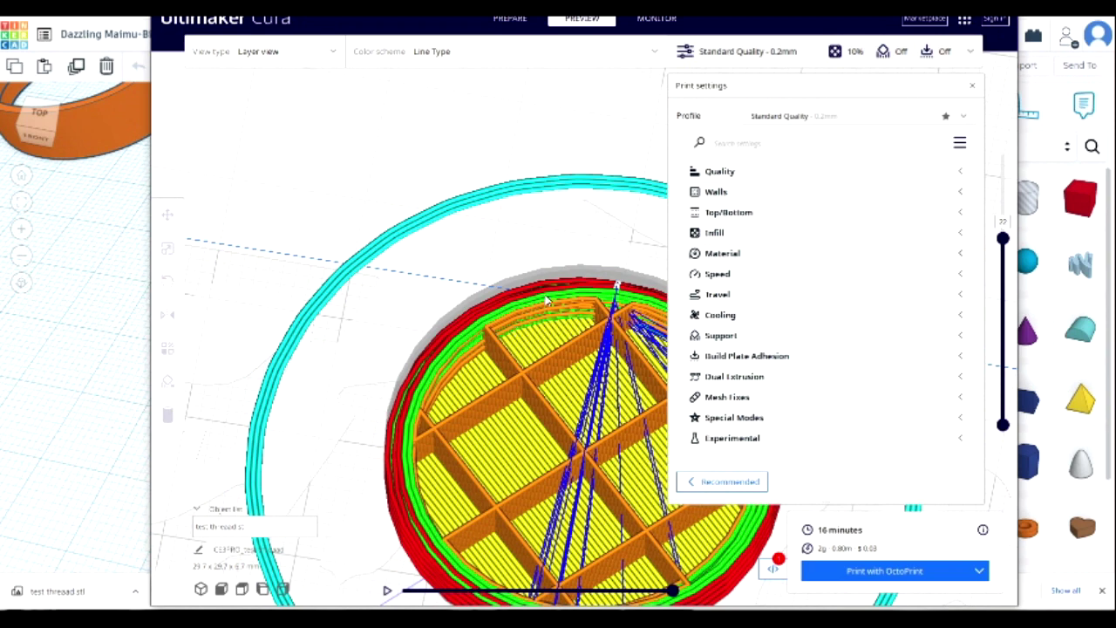
# Step: Under Walls, enter a Wall Line Count of 4 and slice the part
pyautogui.click(964, 191)
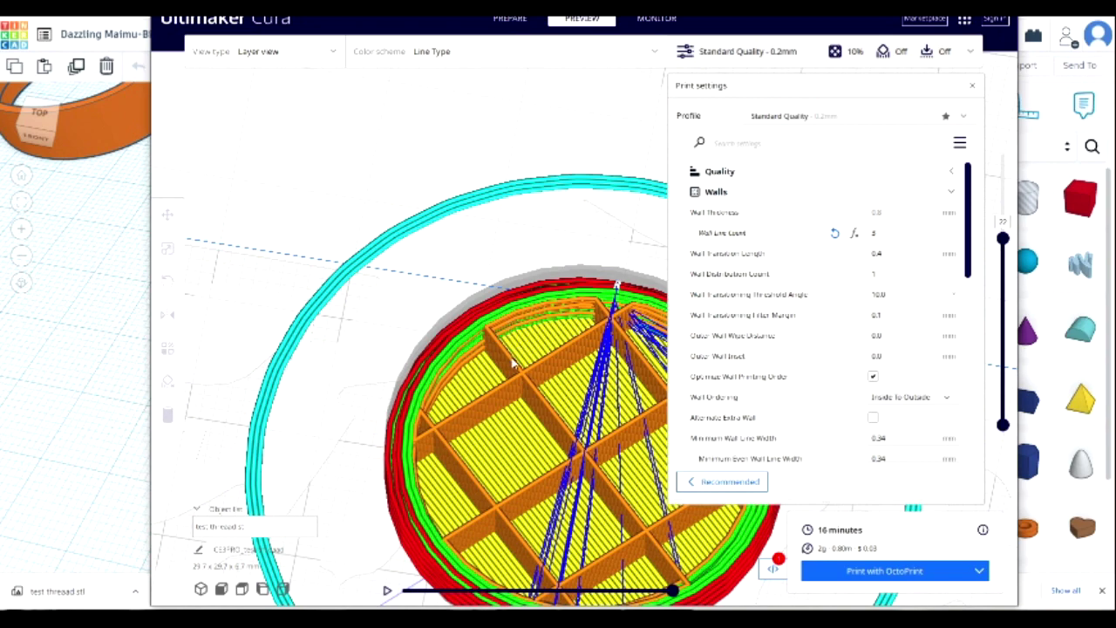
pyautogui.click(912, 233)
pyautogui.press('BackSpace')
pyautogui.write('4')
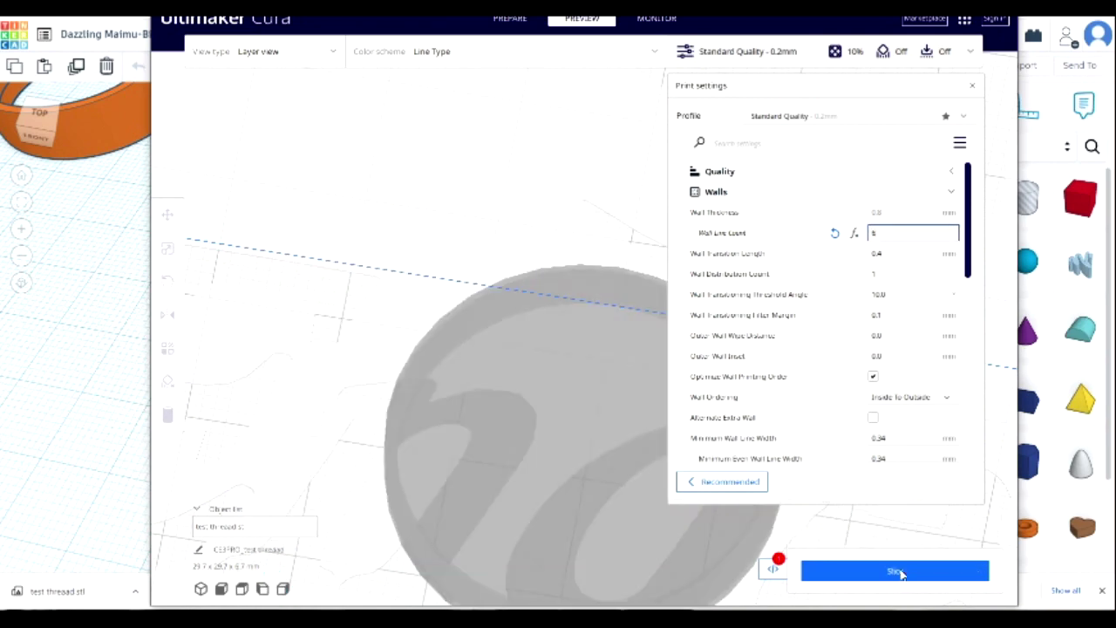
pyautogui.click(901, 572)
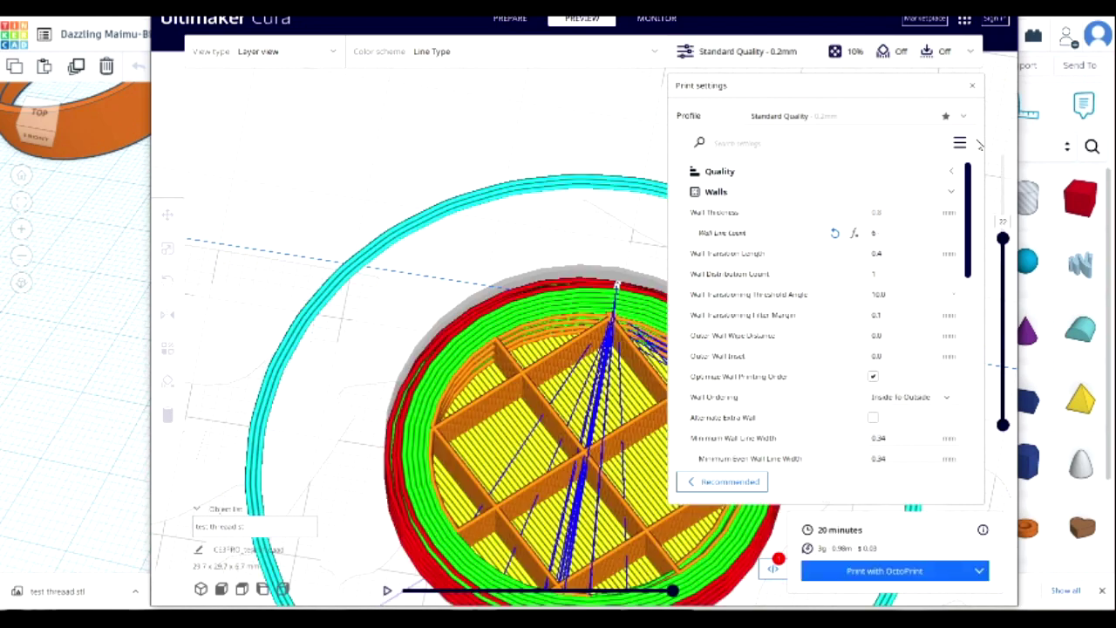
# Step: Close the print settings and view the sliced part from above with fewer layers shown
pyautogui.click(972, 85)
pyautogui.moveTo(708, 321); pyautogui.dragTo(747, 451, button='right')
pyautogui.moveTo(1005, 243); pyautogui.dragTo(1005, 296)
# Step: Re-enter and confirm Wall Line Count 4, then reslice for a 17-minute, about 3 g estimate
pyautogui.click(747, 51)
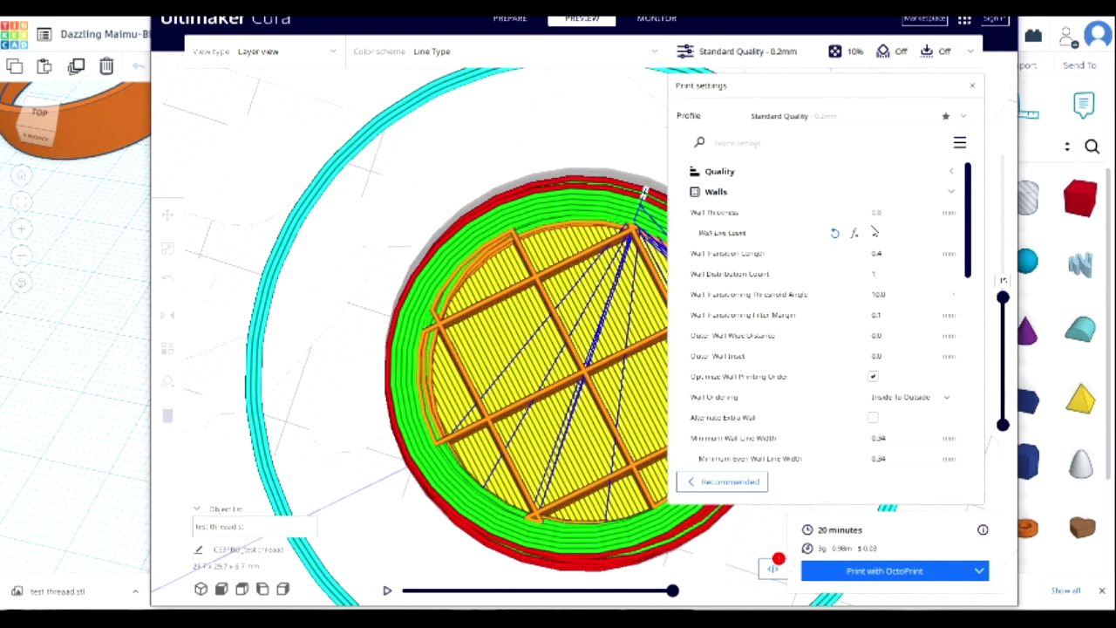
pyautogui.click(875, 232)
pyautogui.write('4')
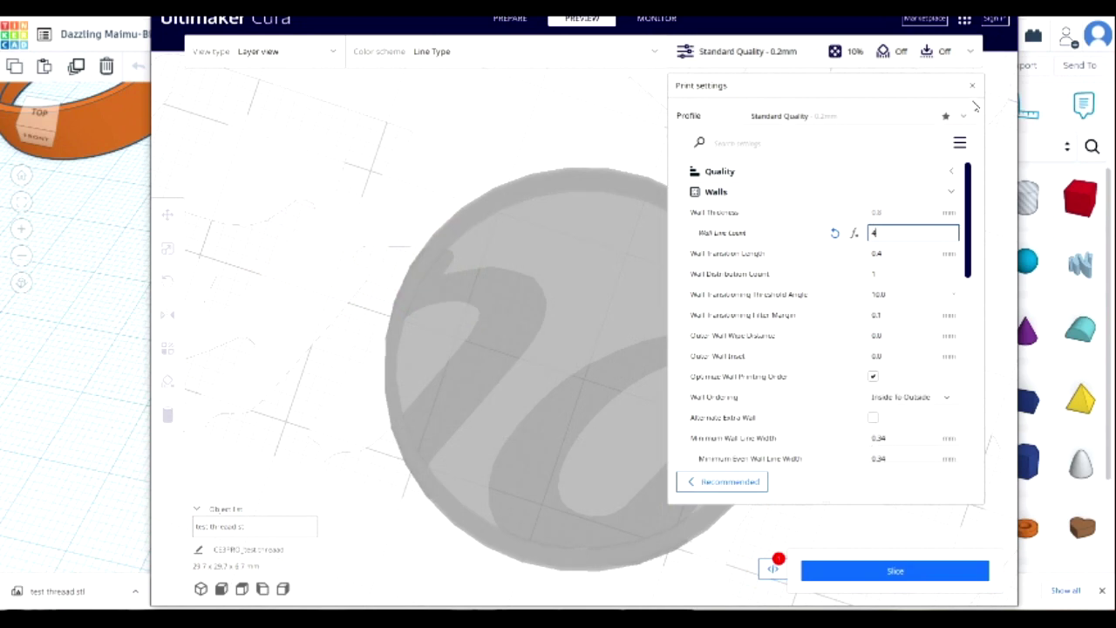
pyautogui.press('Return')
pyautogui.click(975, 86)
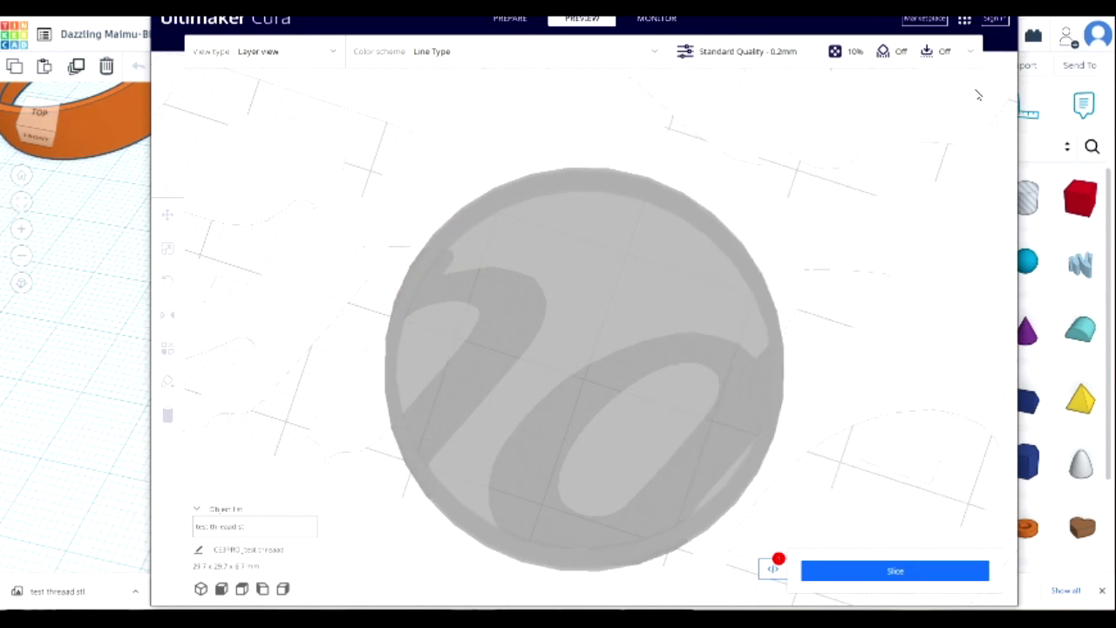
pyautogui.click(898, 572)
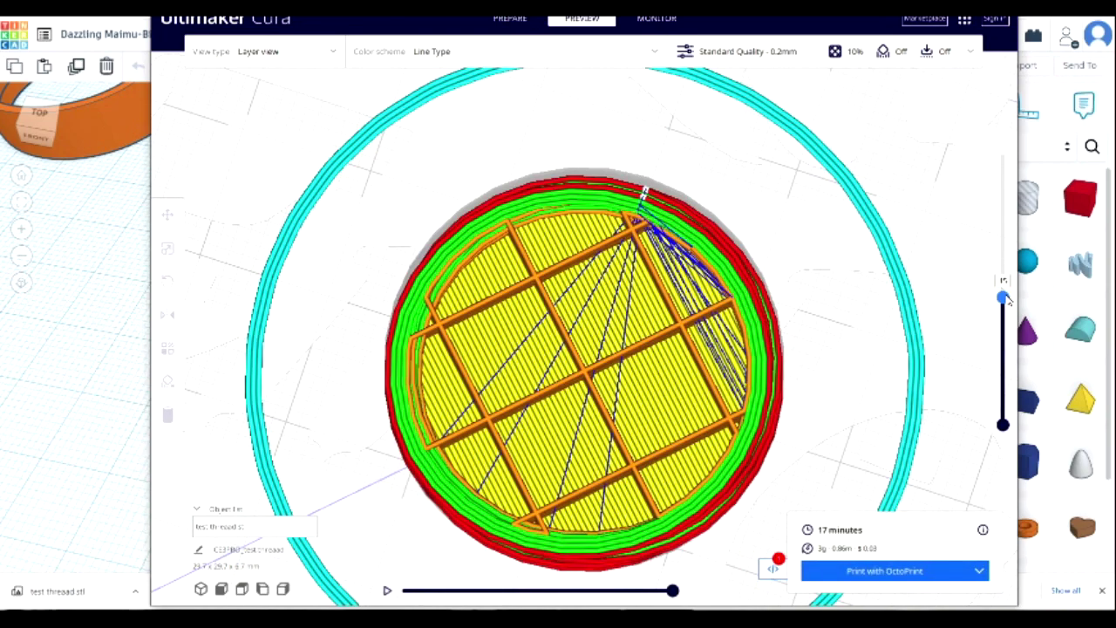
pyautogui.moveTo(1009, 301); pyautogui.dragTo(1001, 258)
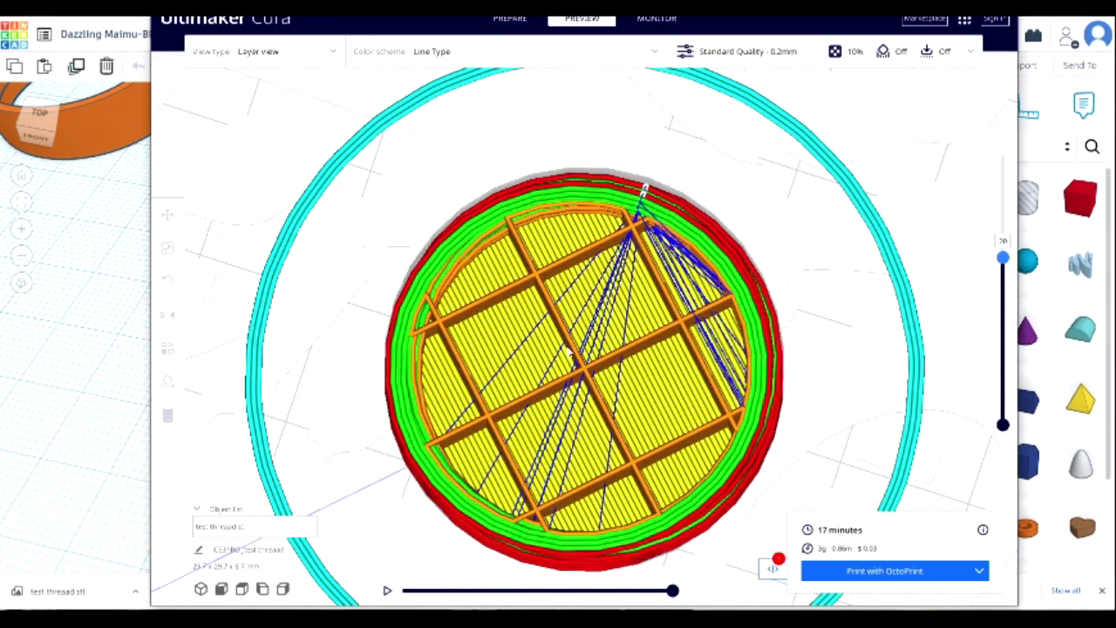
pyautogui.scroll(-5, 588, 331)
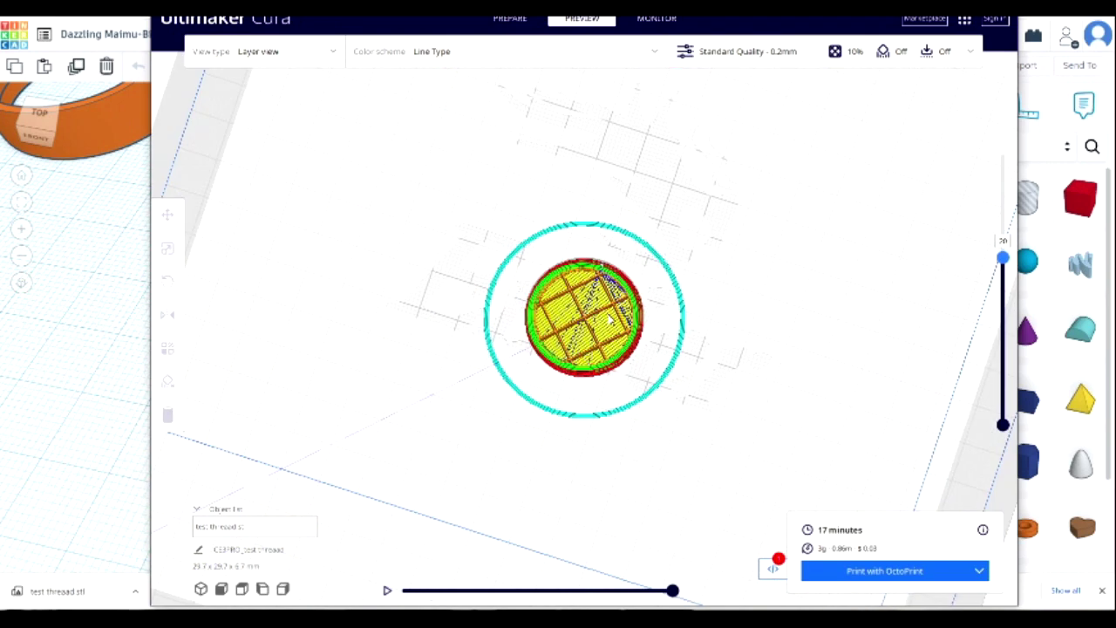
# Step: Collapse Walls, reset Infill Density from 10% to 20%, and reslice for a 19-minute estimate
pyautogui.click(734, 56)
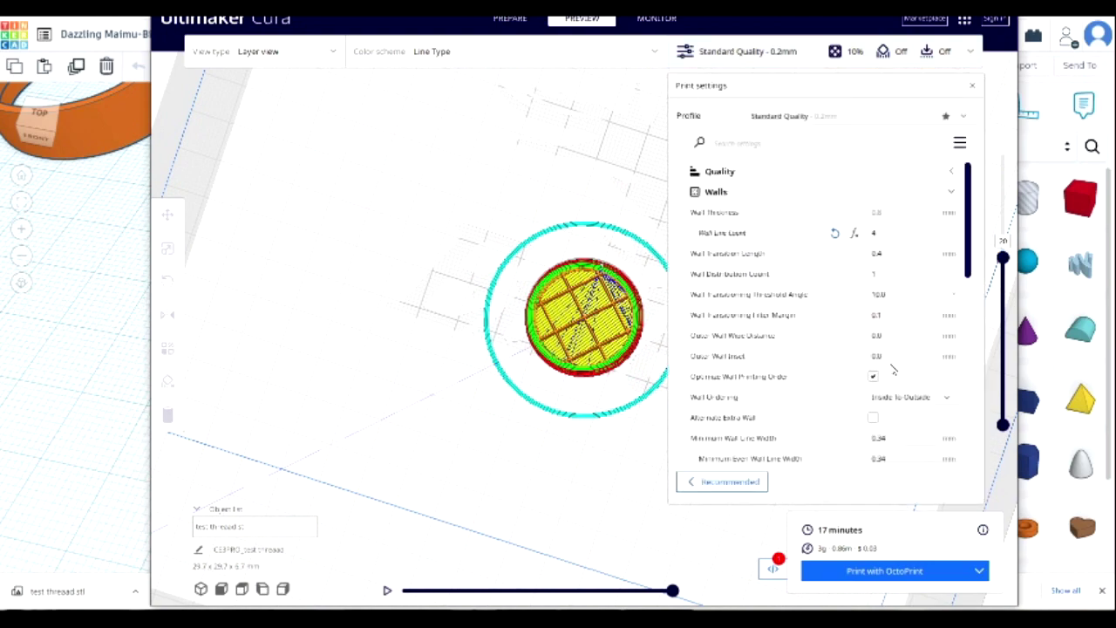
pyautogui.click(951, 193)
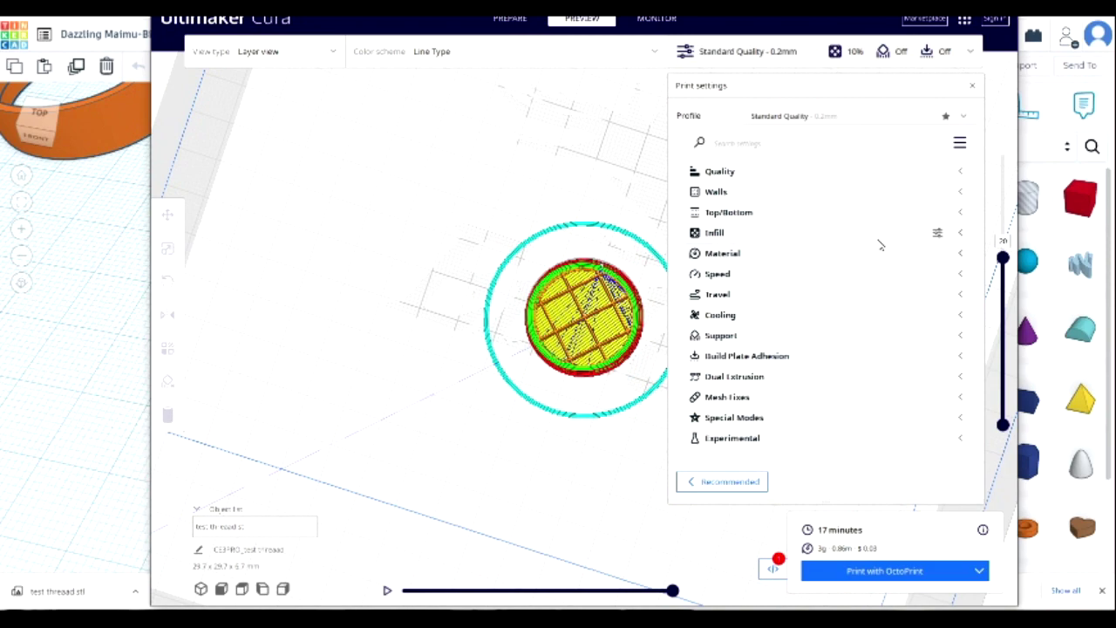
pyautogui.click(961, 234)
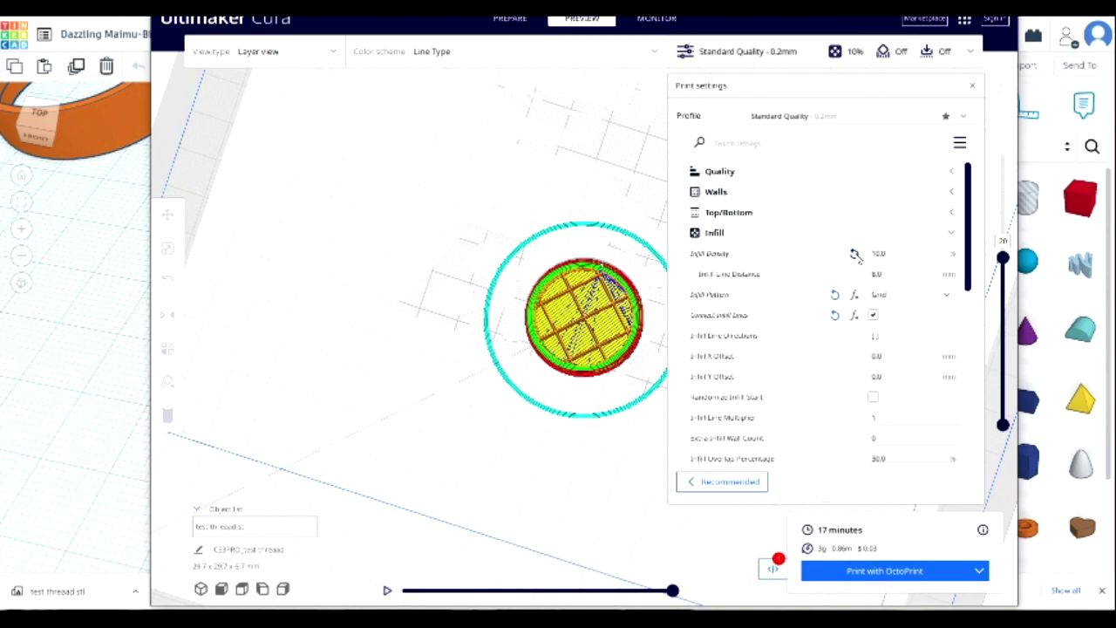
pyautogui.click(855, 253)
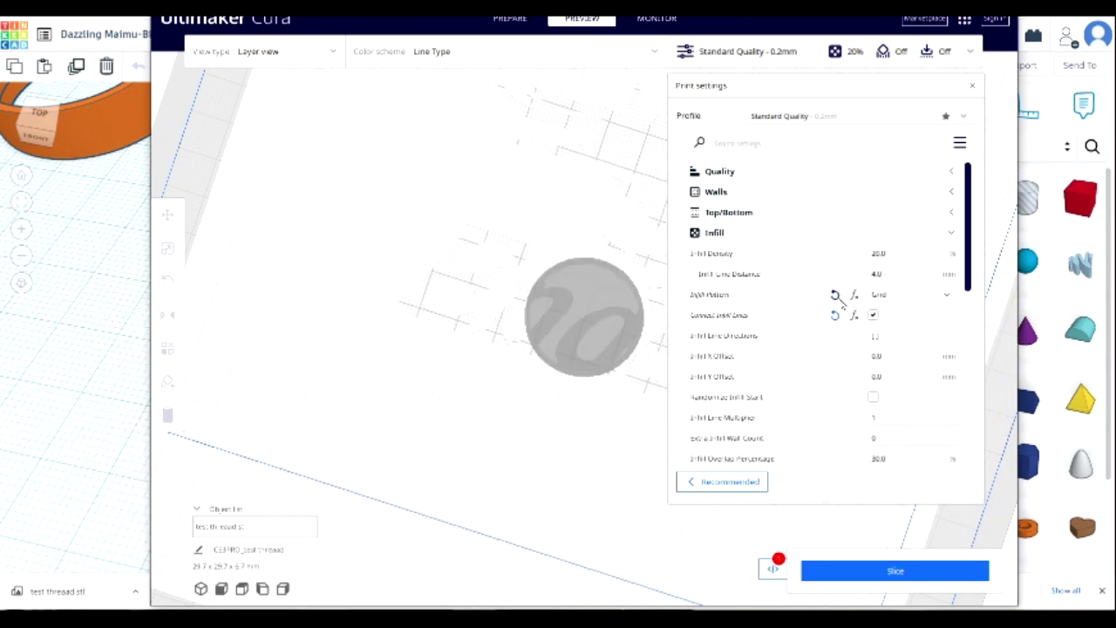
pyautogui.click(916, 570)
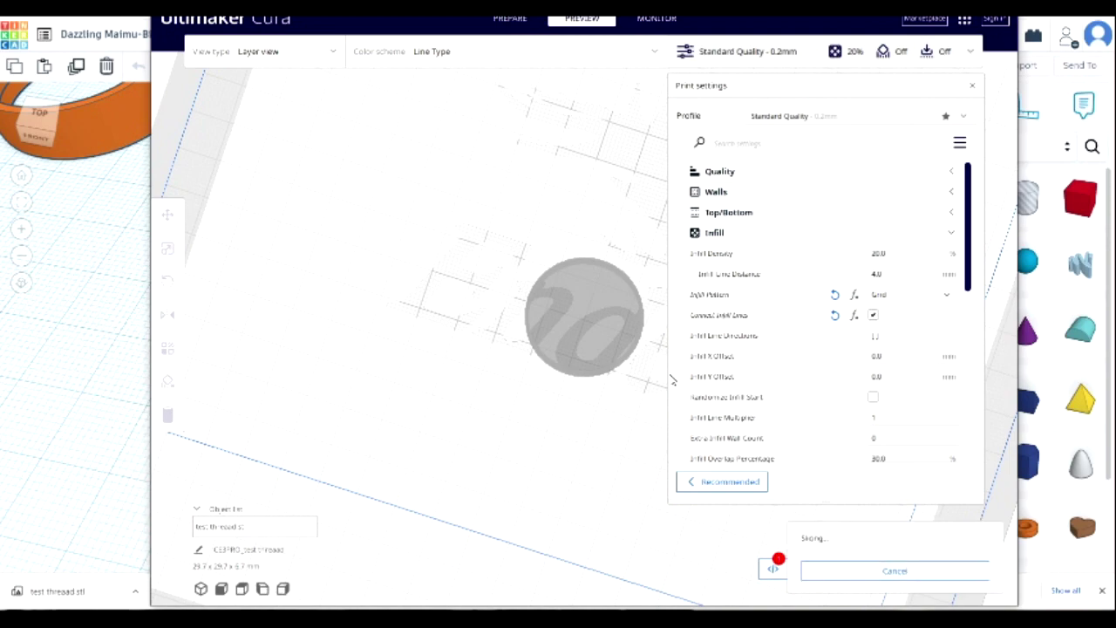
pyautogui.scroll(3, 591, 333)
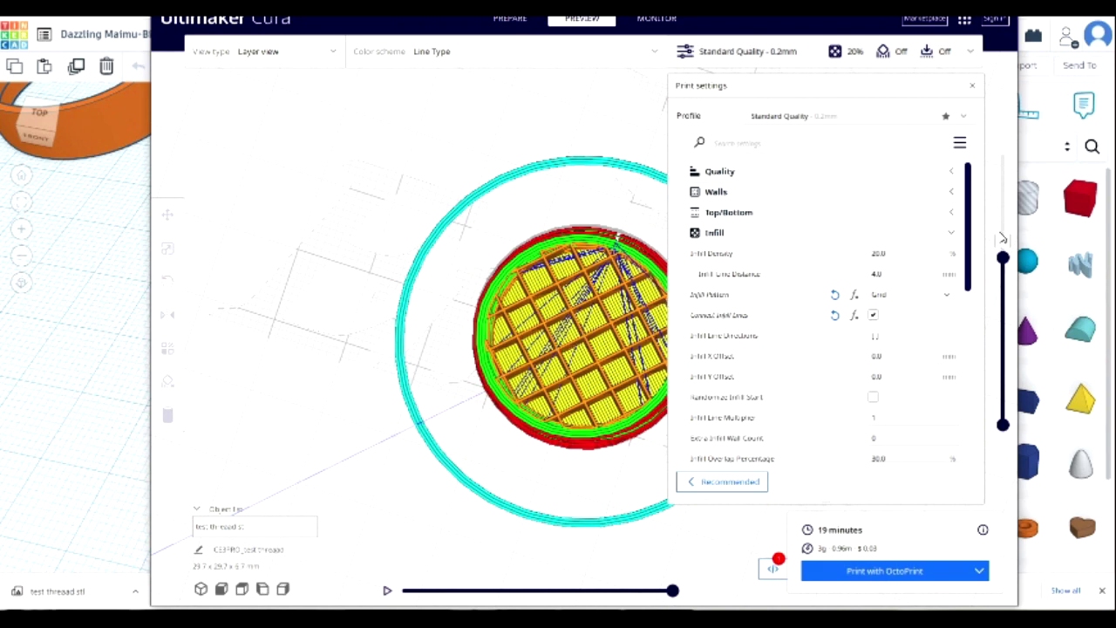
# Step: Scrub the layers top to bottom, orbit around the 20%-infill disc, and close Print settings
pyautogui.moveTo(1003, 258); pyautogui.dragTo(1002, 154)
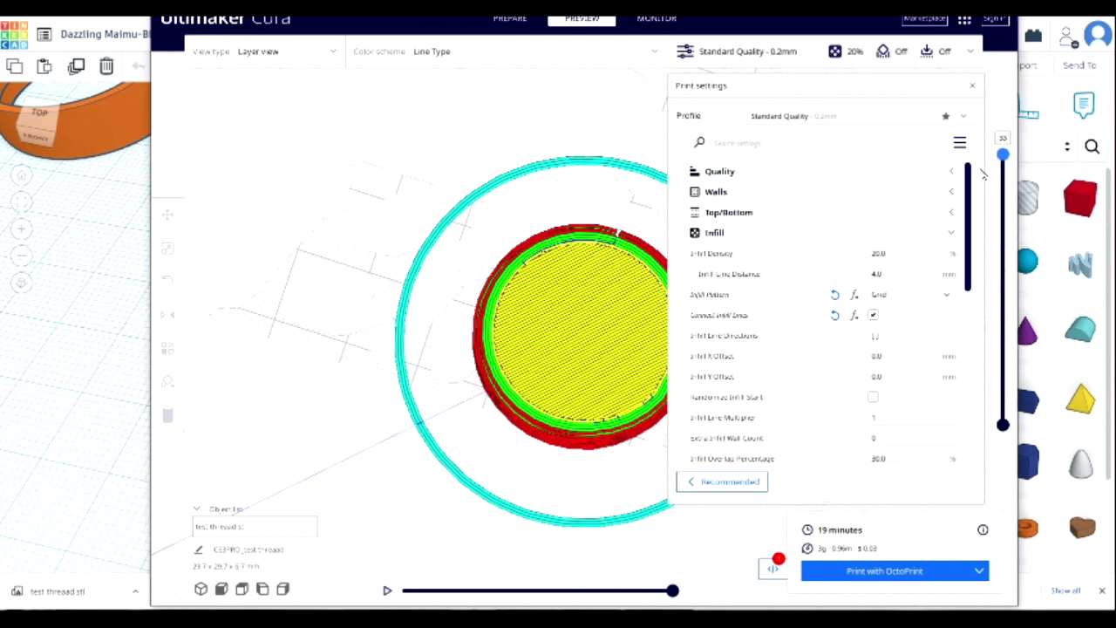
pyautogui.moveTo(1004, 155); pyautogui.dragTo(1003, 228)
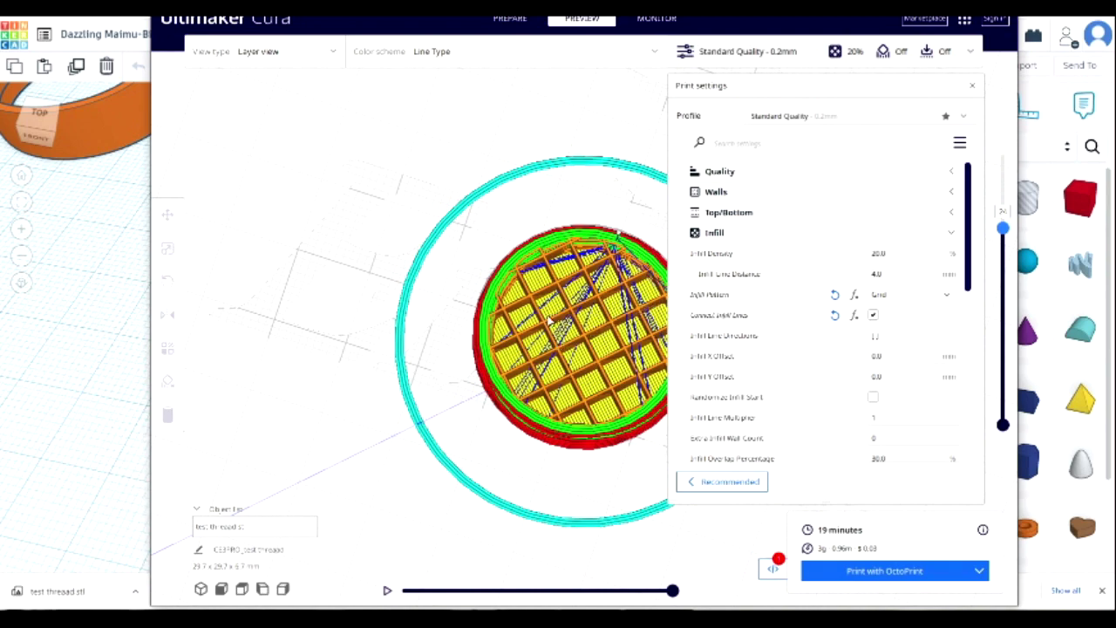
pyautogui.scroll(-3, 608, 329)
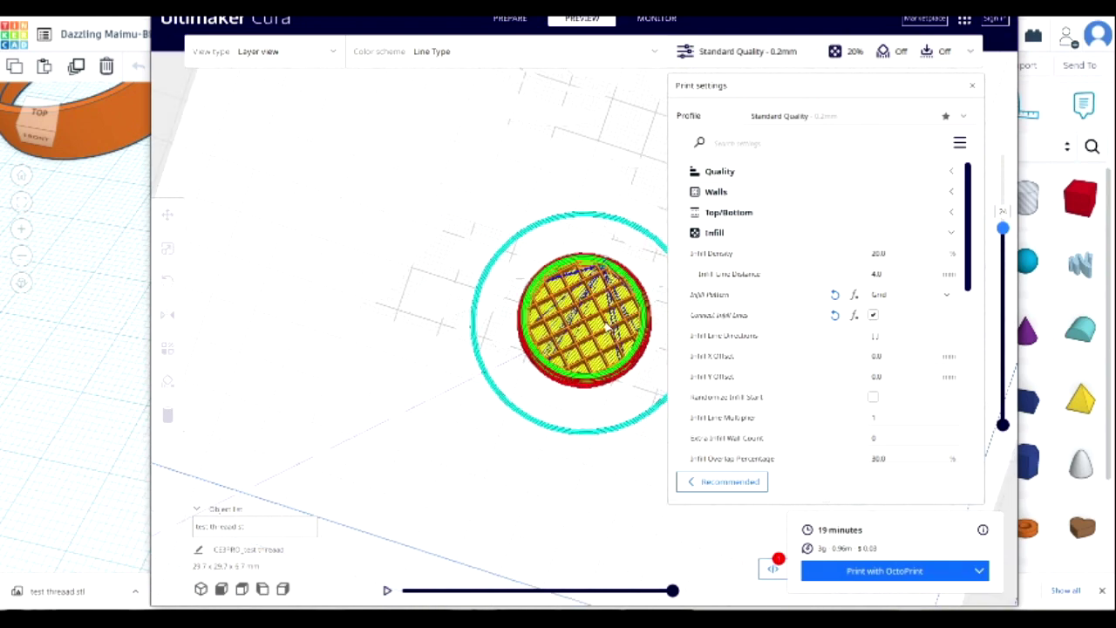
pyautogui.moveTo(607, 328); pyautogui.dragTo(591, 352, button='right')
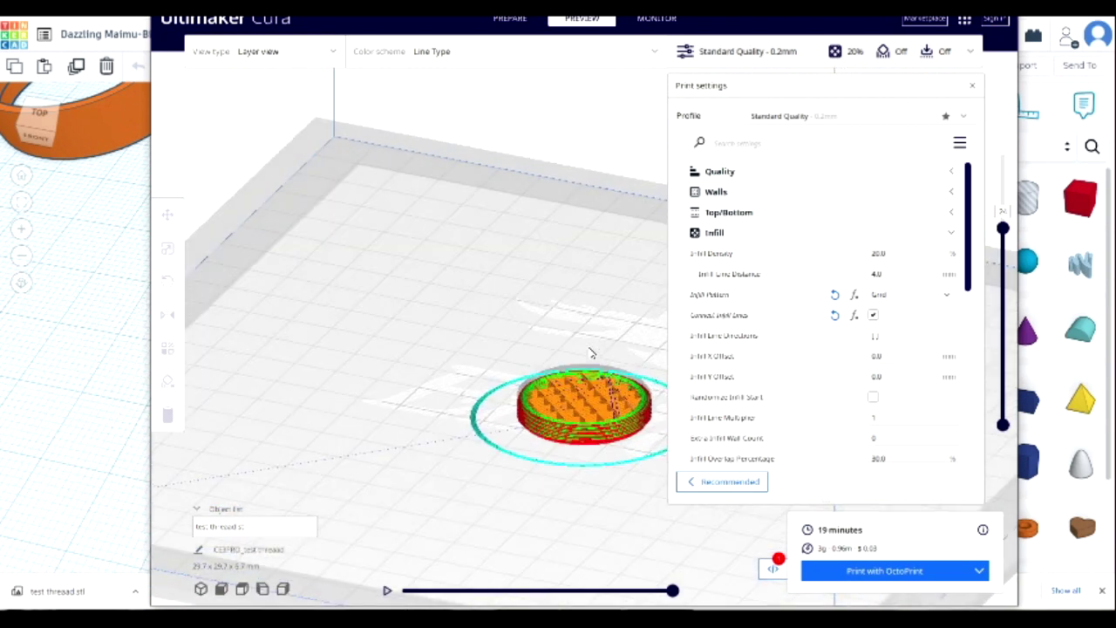
pyautogui.moveTo(616, 454); pyautogui.dragTo(614, 467, button='right')
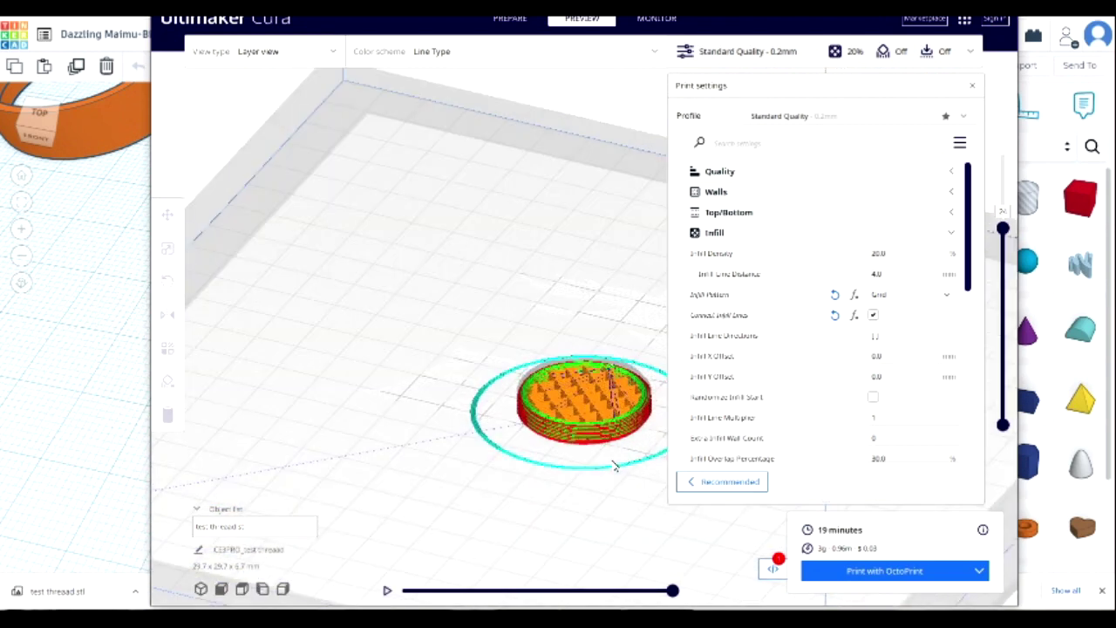
pyautogui.click(971, 86)
pyautogui.moveTo(679, 397); pyautogui.dragTo(663, 440, button='right')
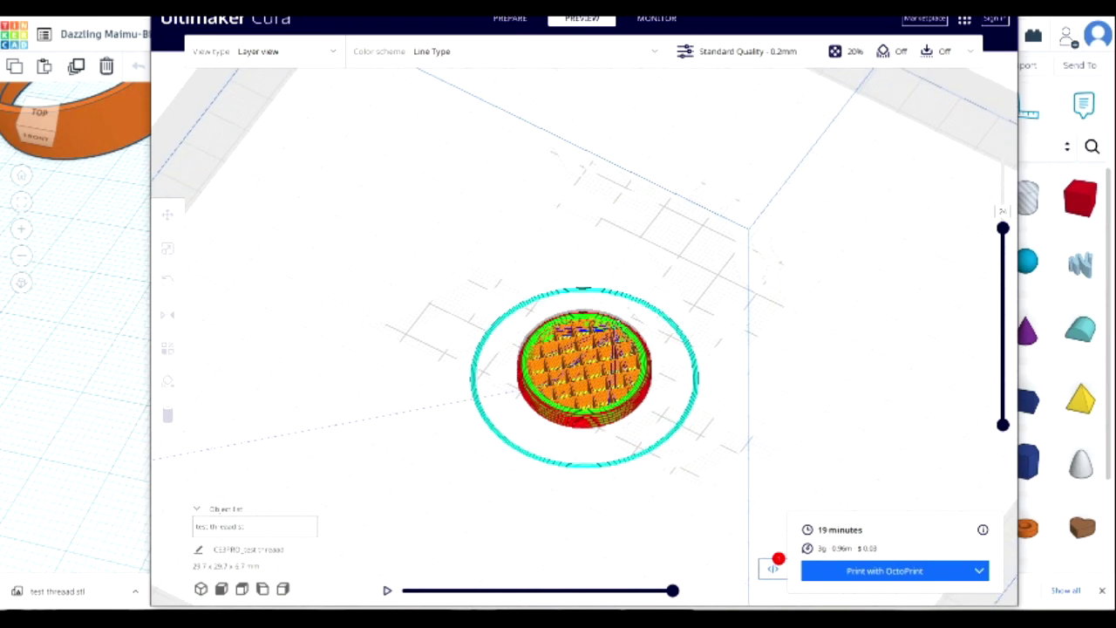